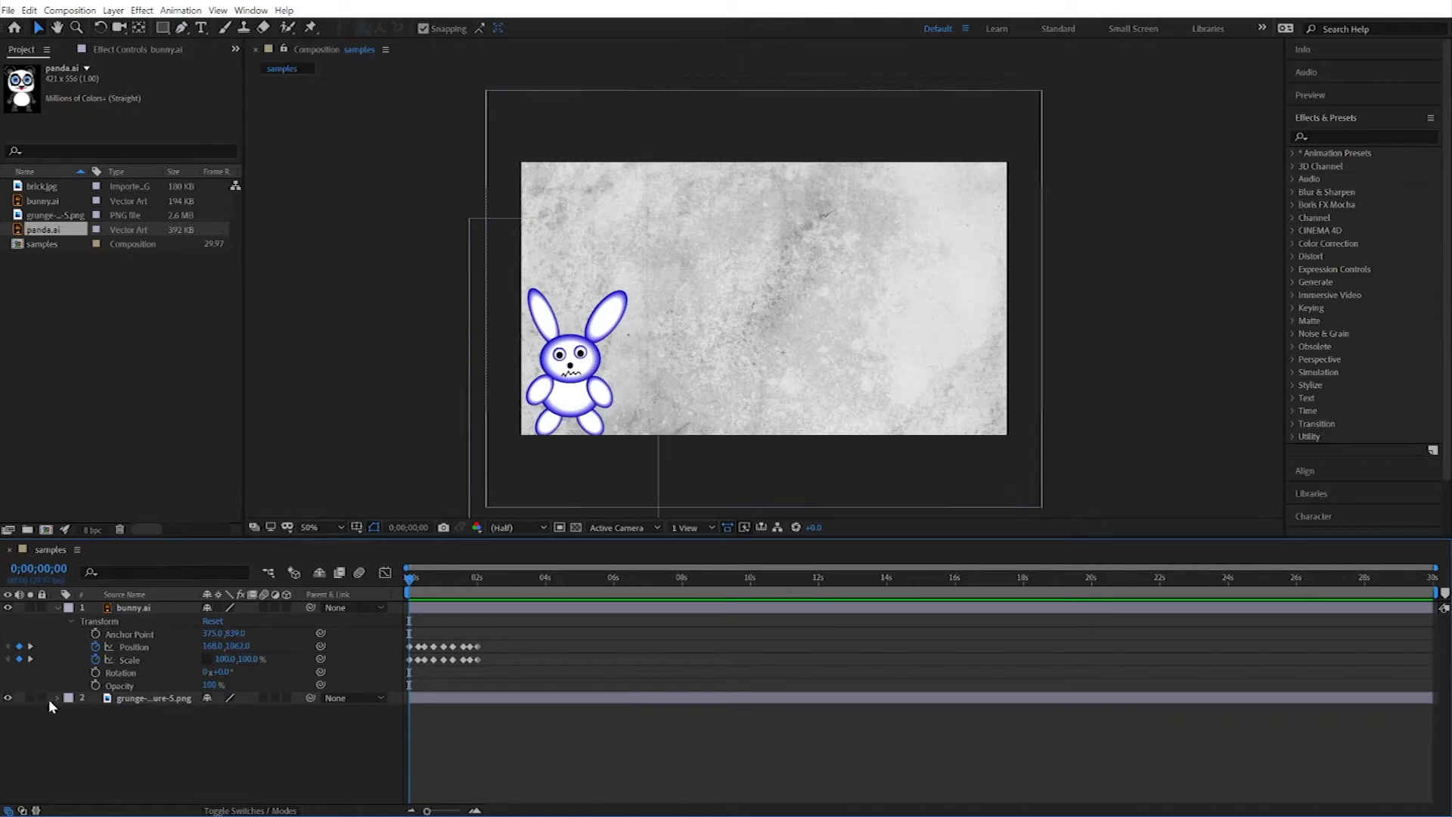
# Examine the transform properties of the bunny and grunge background layers, and collapse both layers.
pyautogui.click(55, 697)
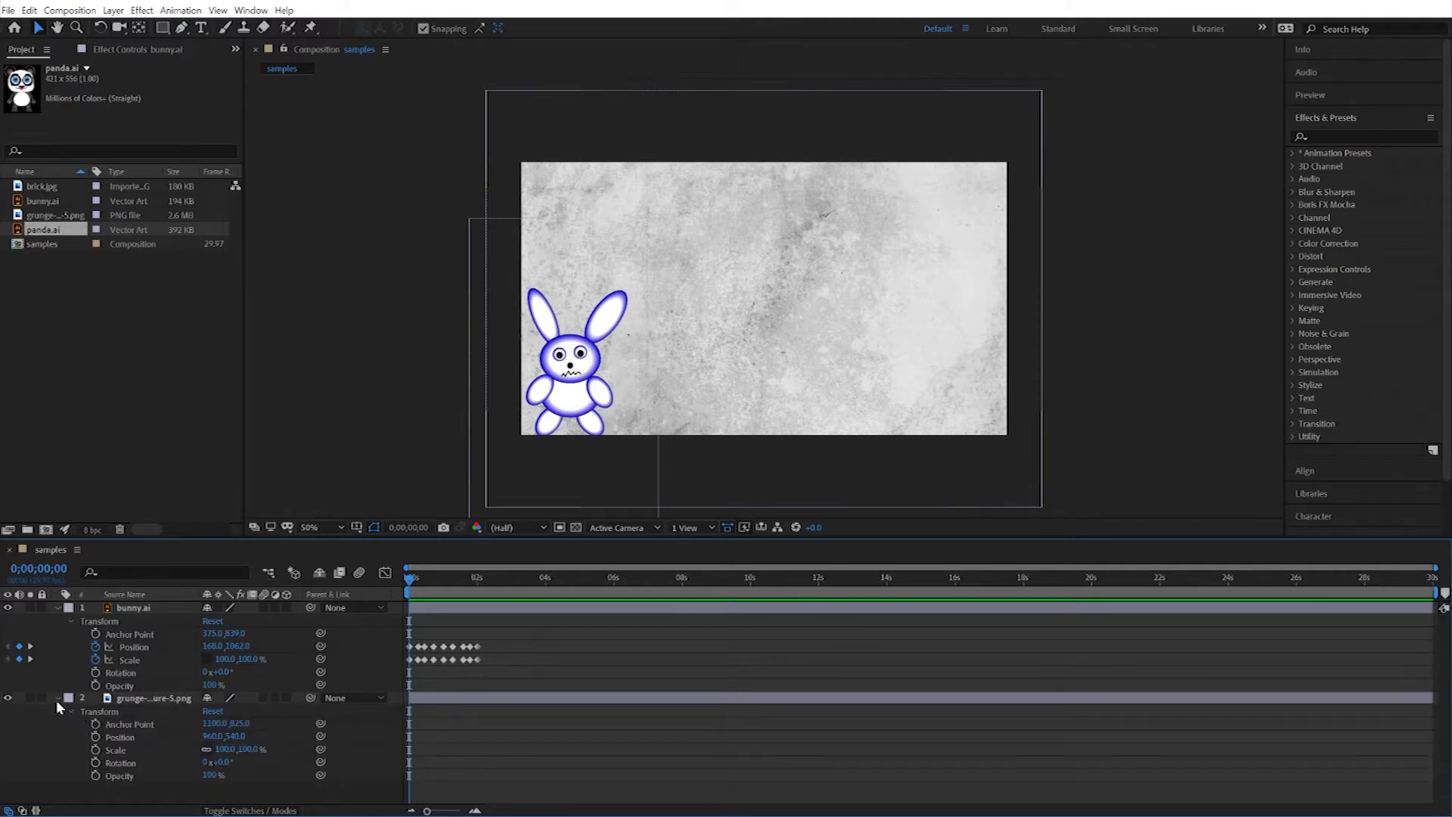
pyautogui.click(57, 697)
pyautogui.click(57, 607)
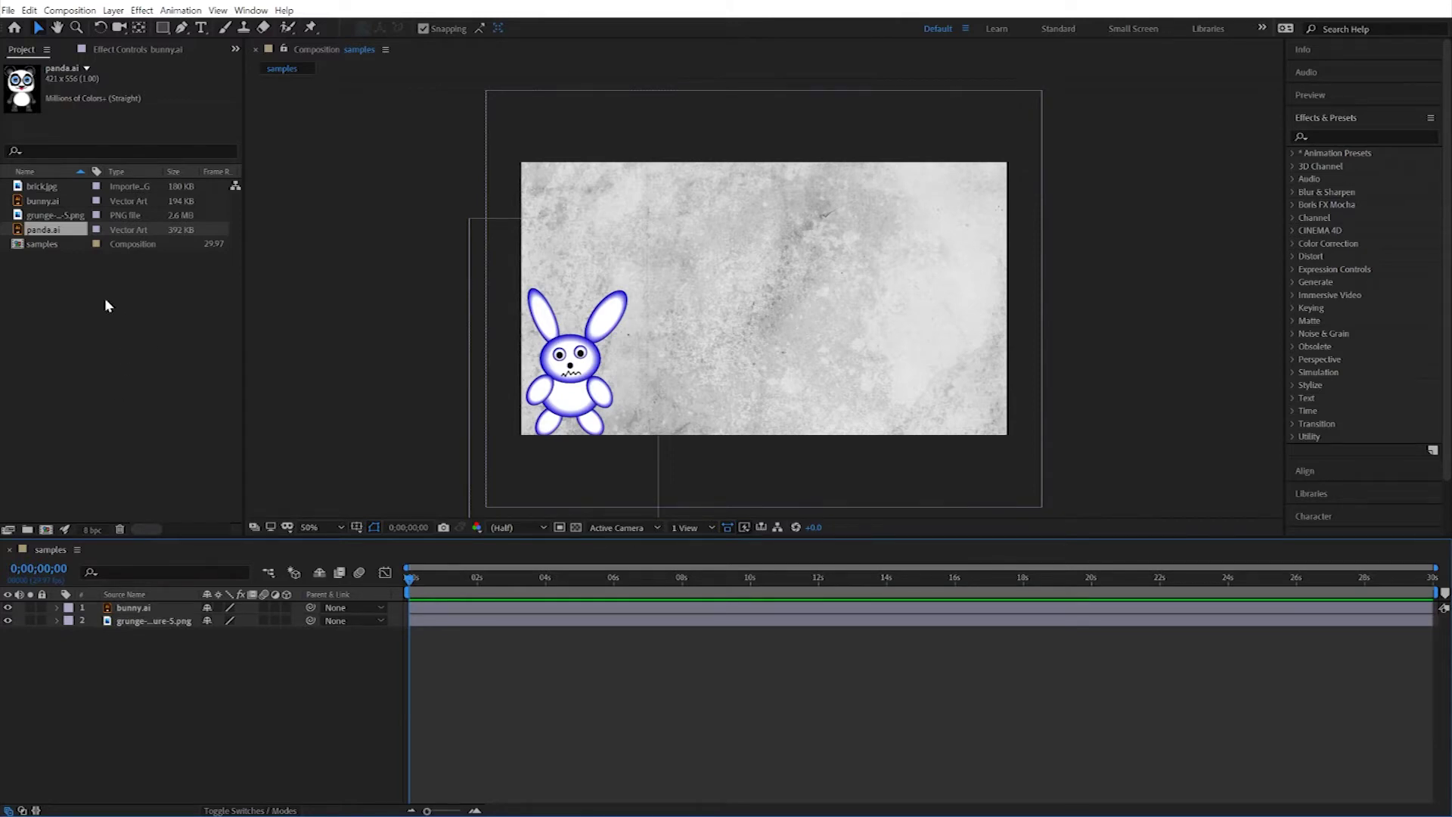
pyautogui.click(411, 578)
pyautogui.moveTo(426, 581); pyautogui.dragTo(366, 565)
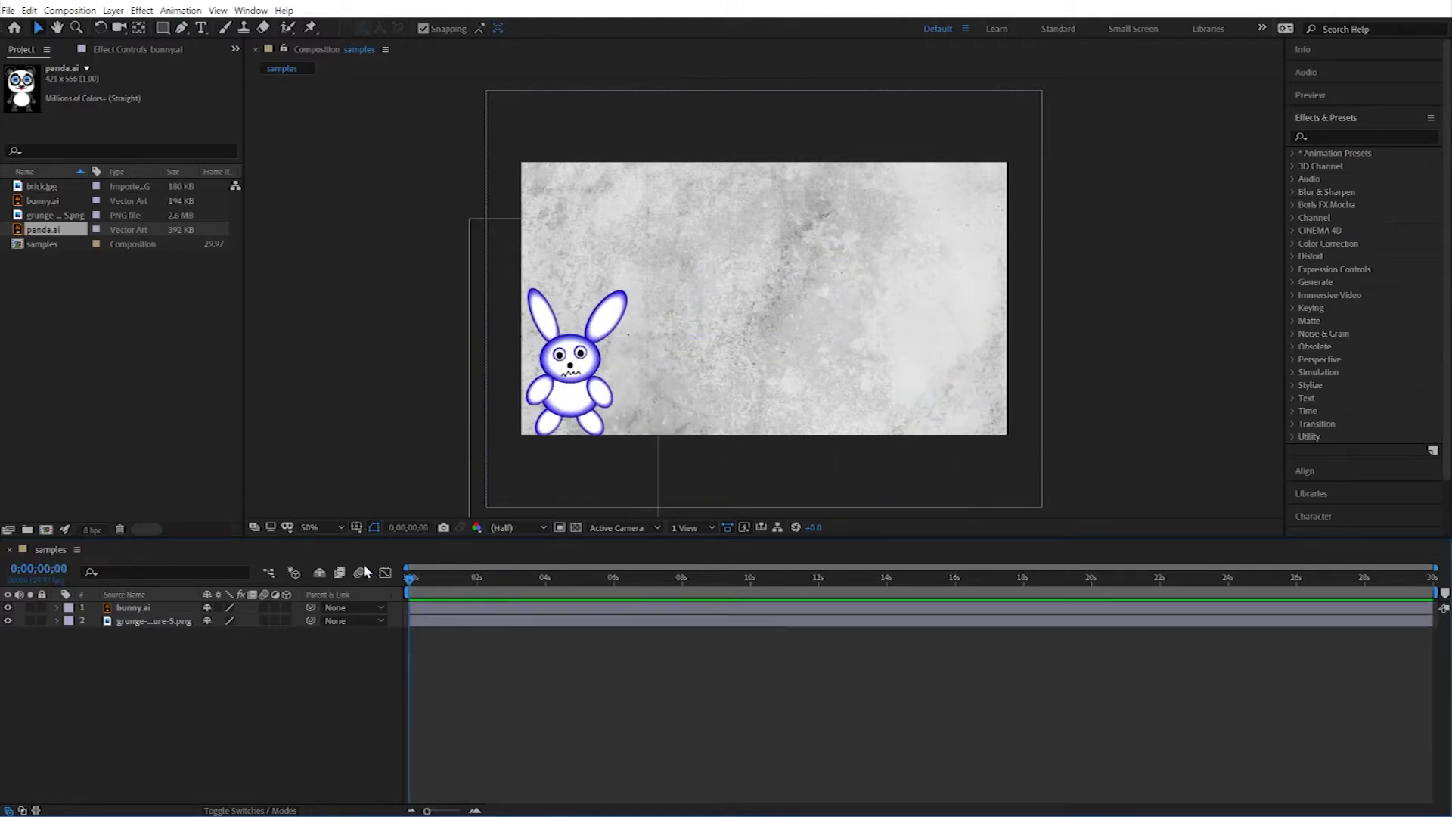
# Replace the bunny.ai layer's source with panda.ai, keeping its keyframes, and preview the animation from the start.
pyautogui.click(125, 608)
pyautogui.moveTo(405, 579)
pyautogui.mouseDown()
pyautogui.moveTo(464, 581)
pyautogui.moveTo(378, 579)
pyautogui.mouseUp()
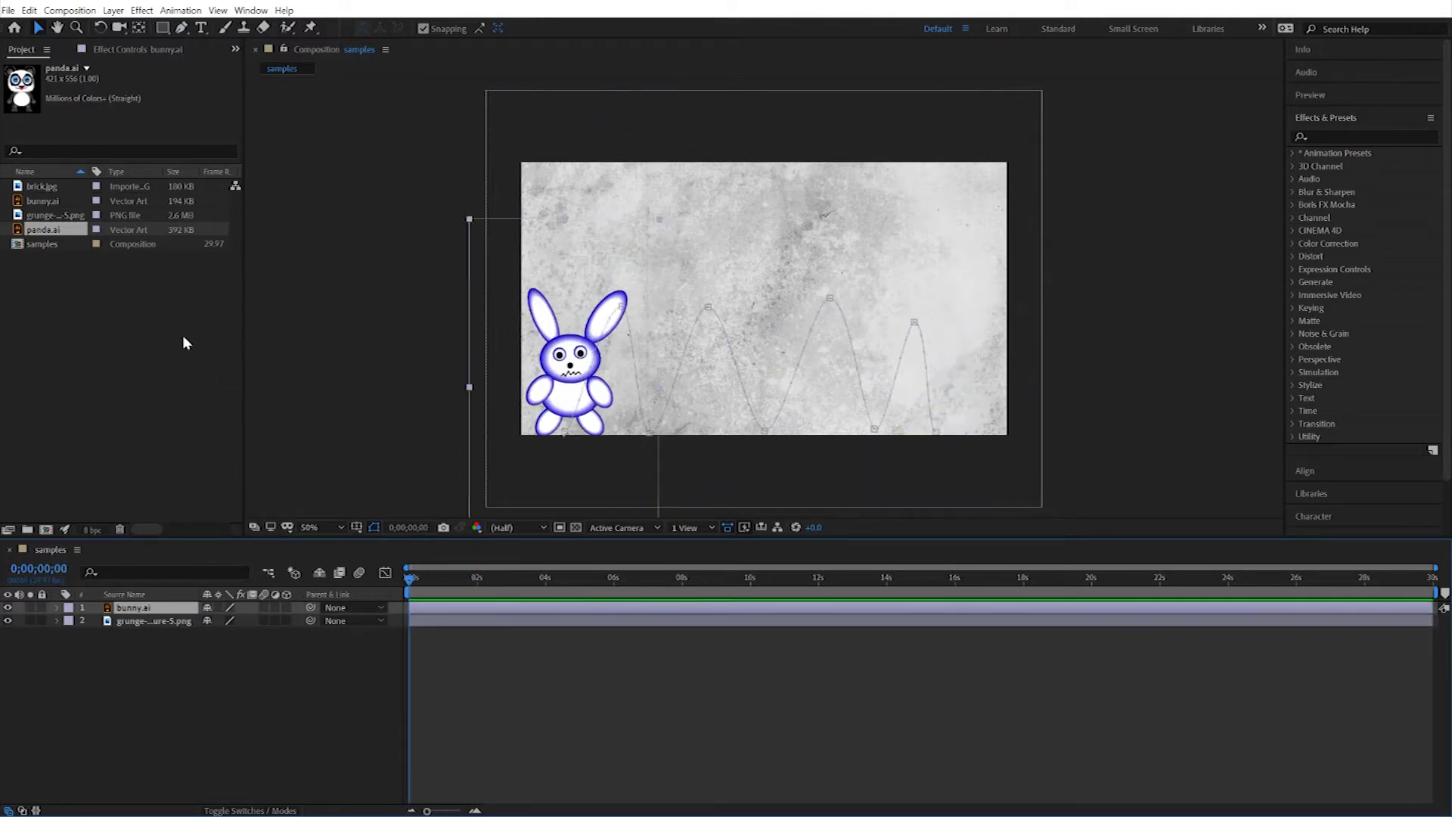
pyautogui.click(39, 229)
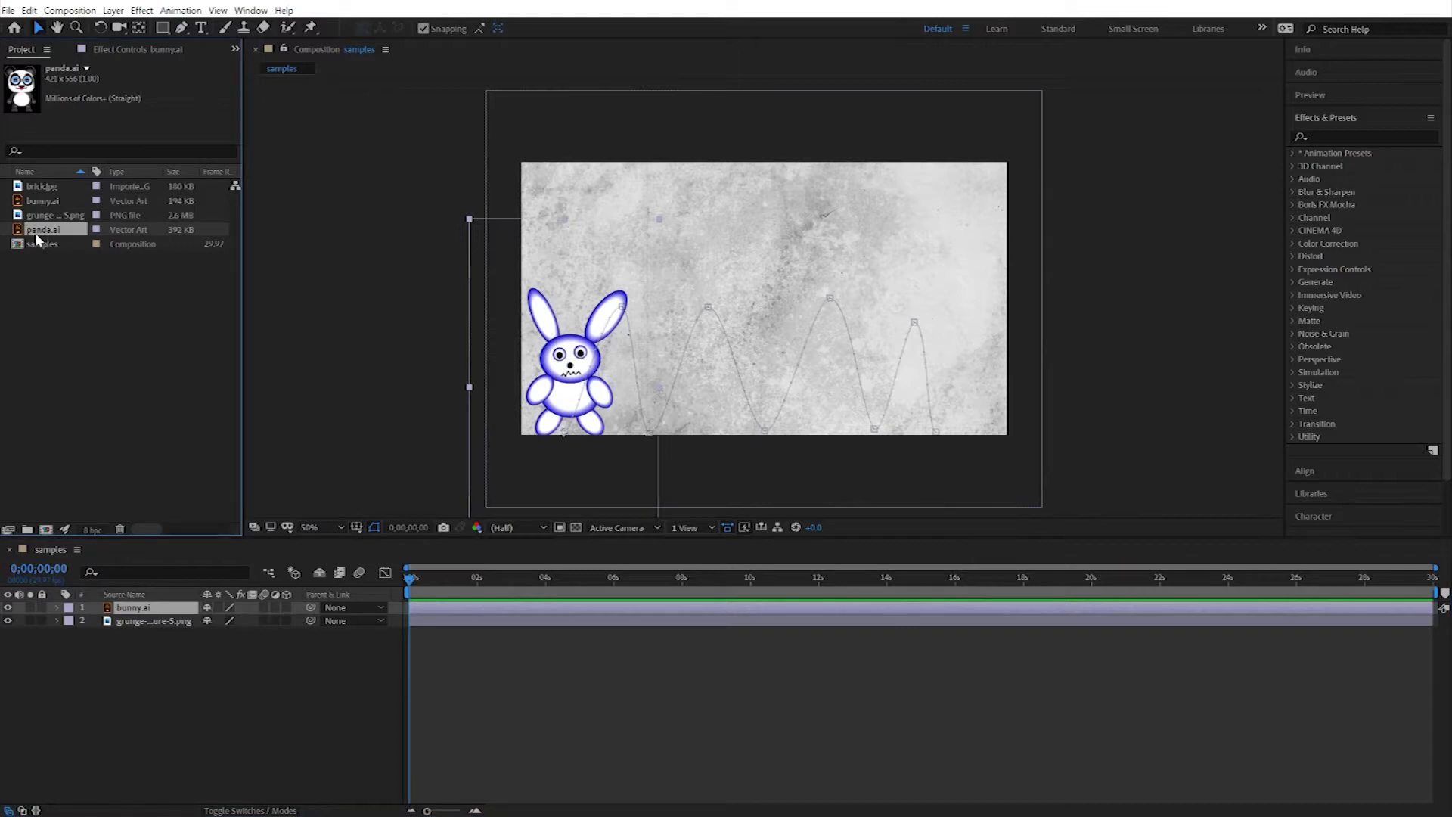
pyautogui.moveTo(34, 230); pyautogui.dragTo(124, 609)
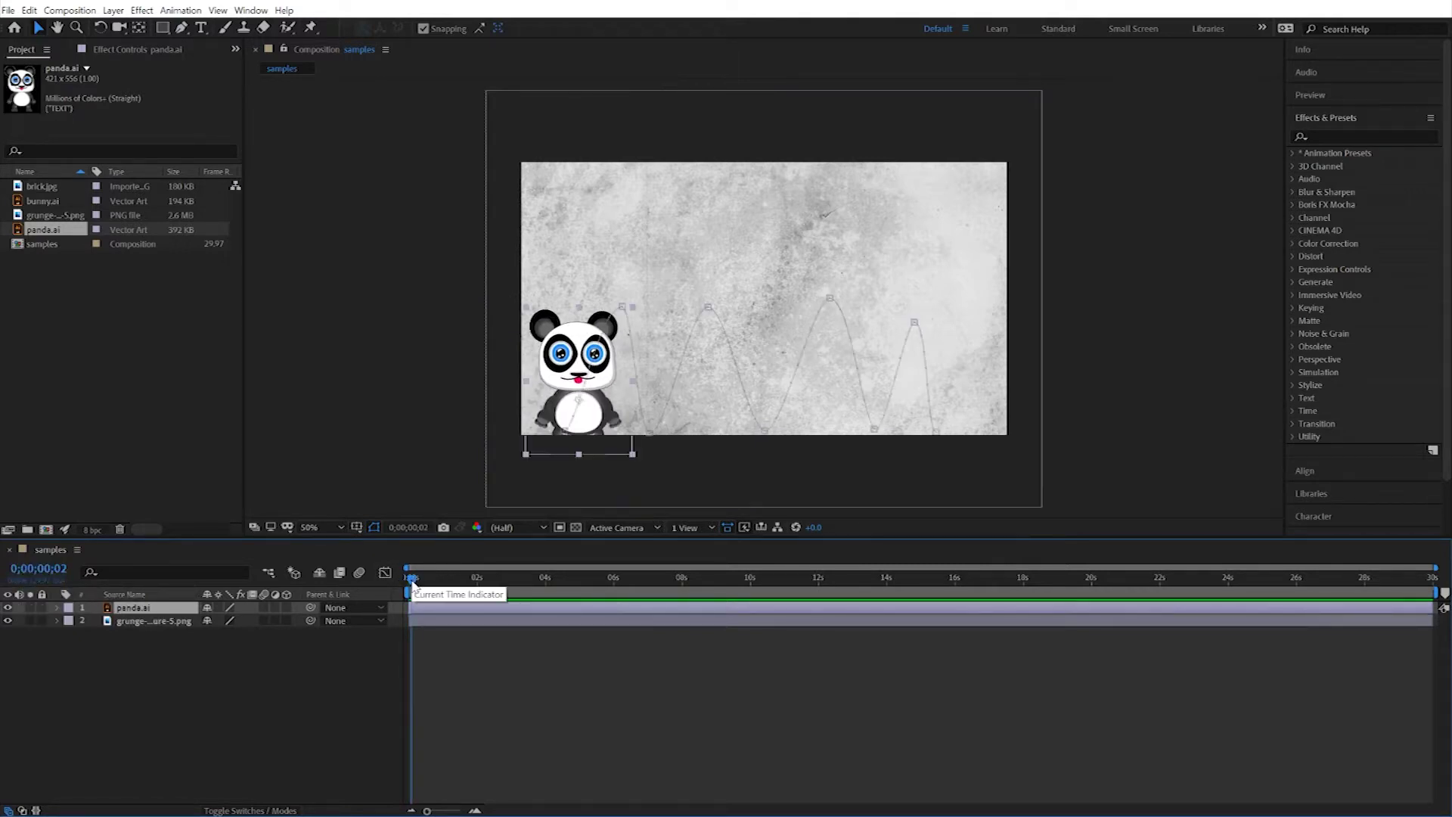
pyautogui.press('space')
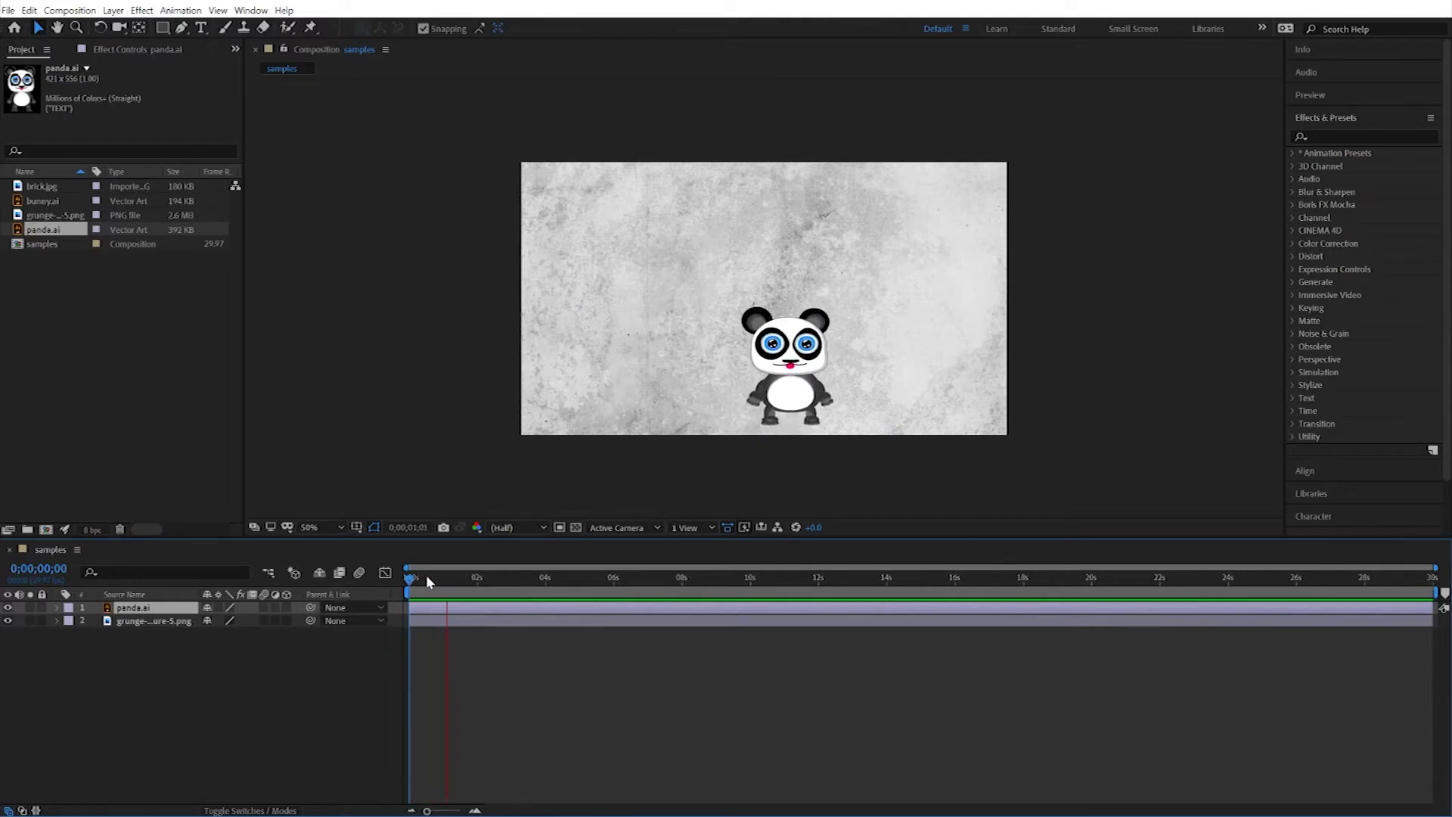
pyautogui.press('space')
pyautogui.press('Home')
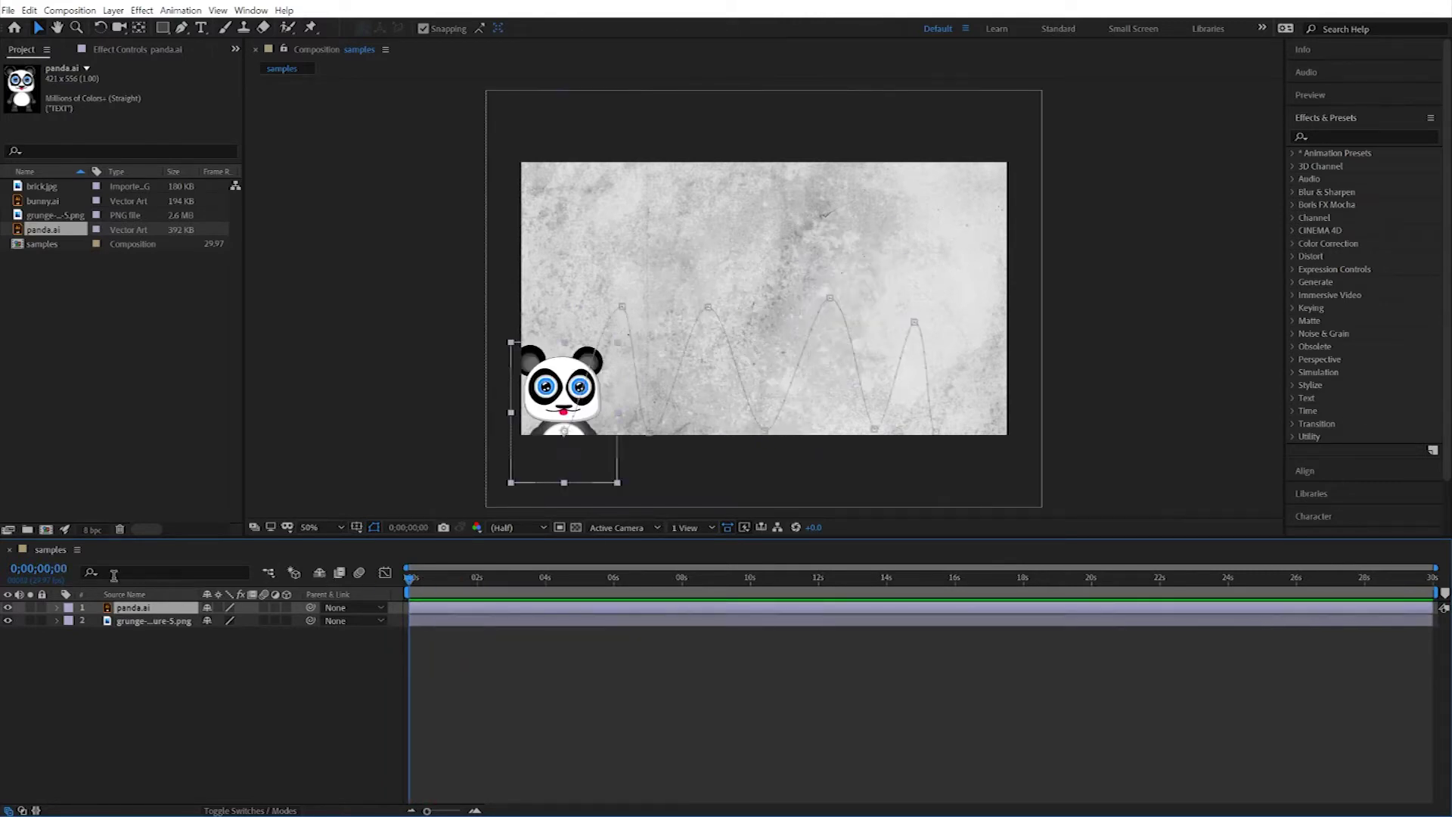
# Set the panda layer's vertical anchor point to 521.7 so its feet rest on the lower edge of the frame, and preview it.
pyautogui.click(57, 608)
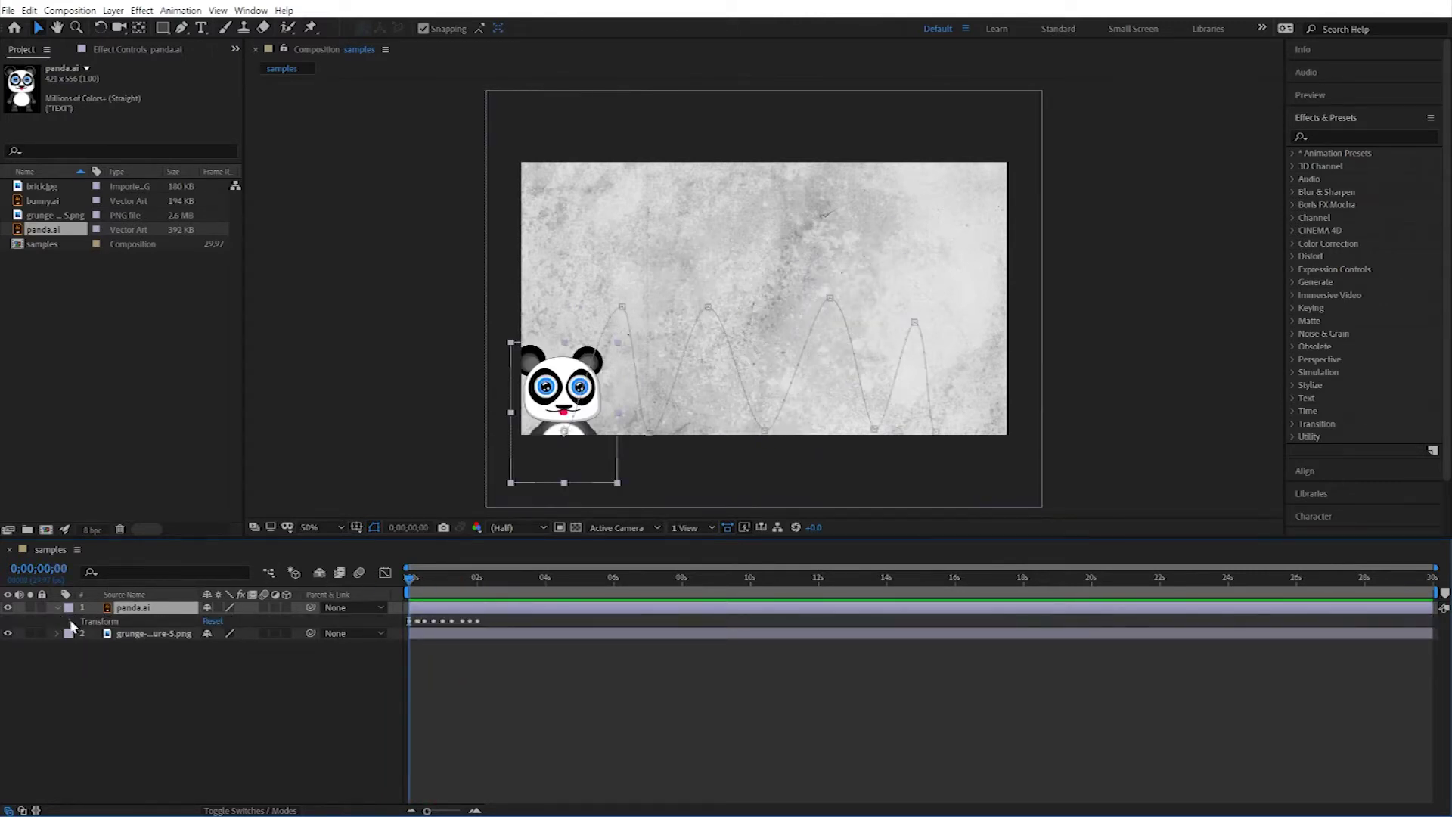
pyautogui.click(71, 621)
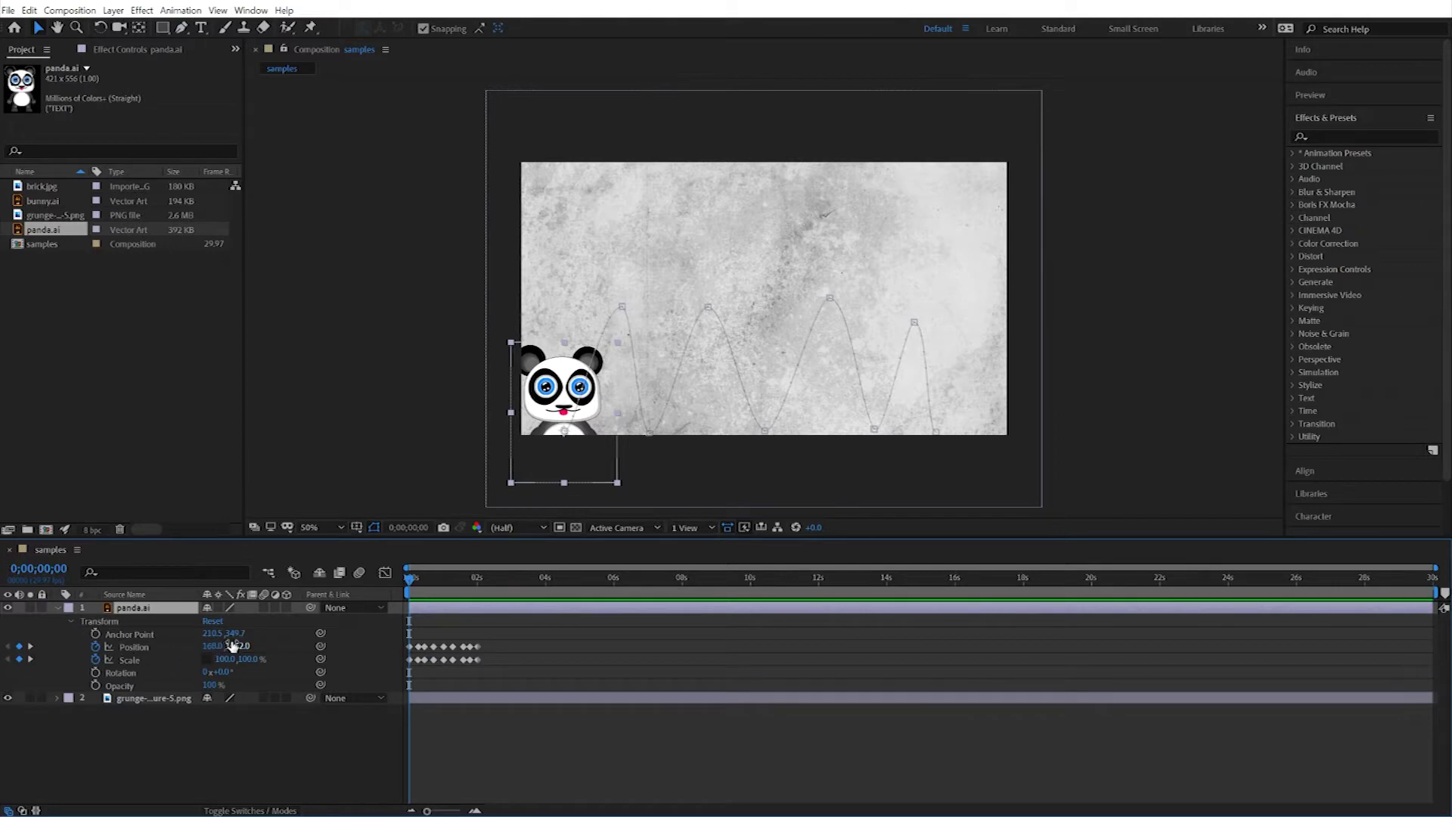
pyautogui.moveTo(235, 633); pyautogui.dragTo(451, 576)
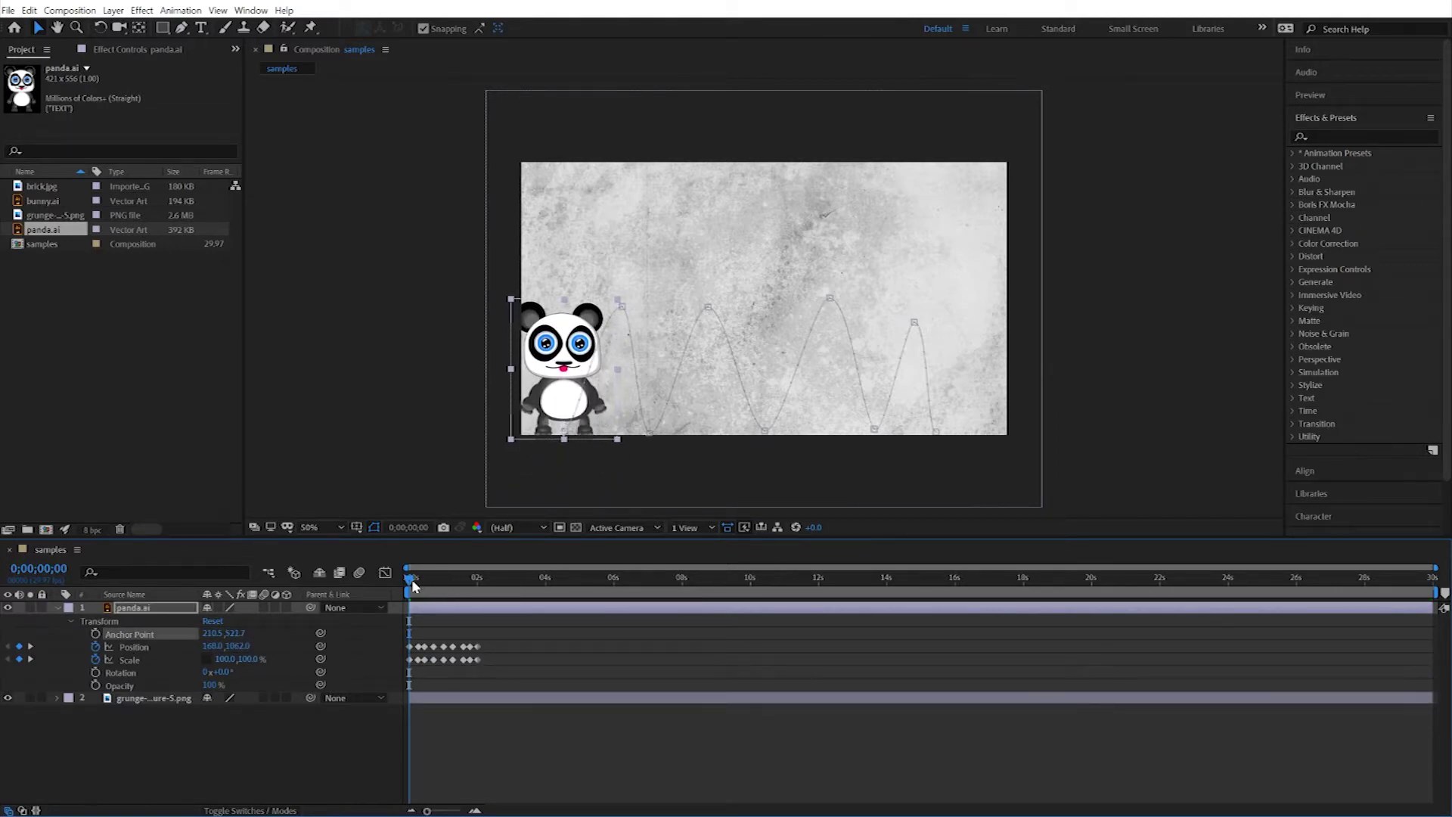
pyautogui.press('space')
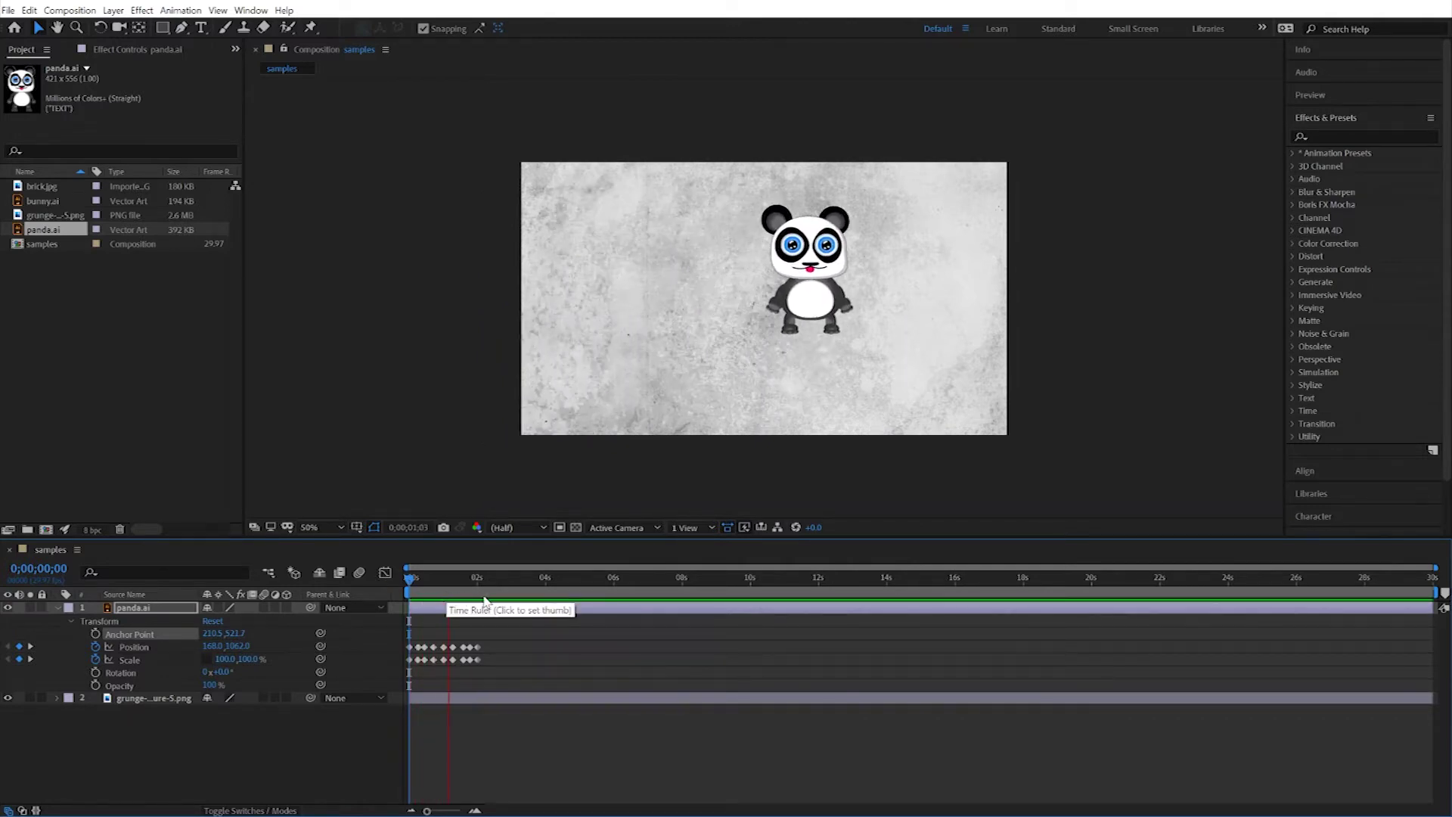
pyautogui.press('space')
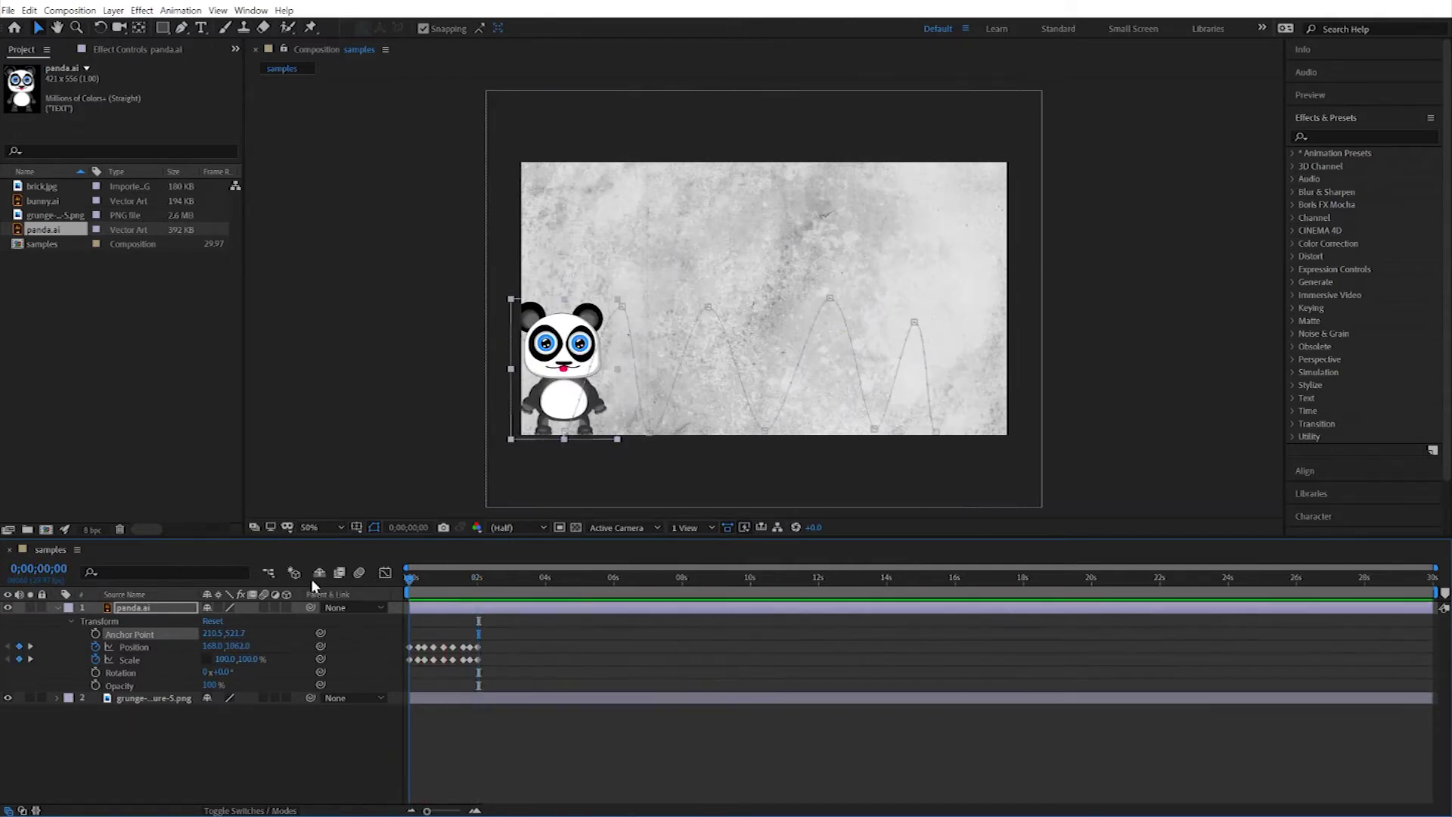
# Replace the panda.ai layer's source with bunny.ai and set its vertical anchor point to about 844.7, previewing the result.
pyautogui.click(115, 611)
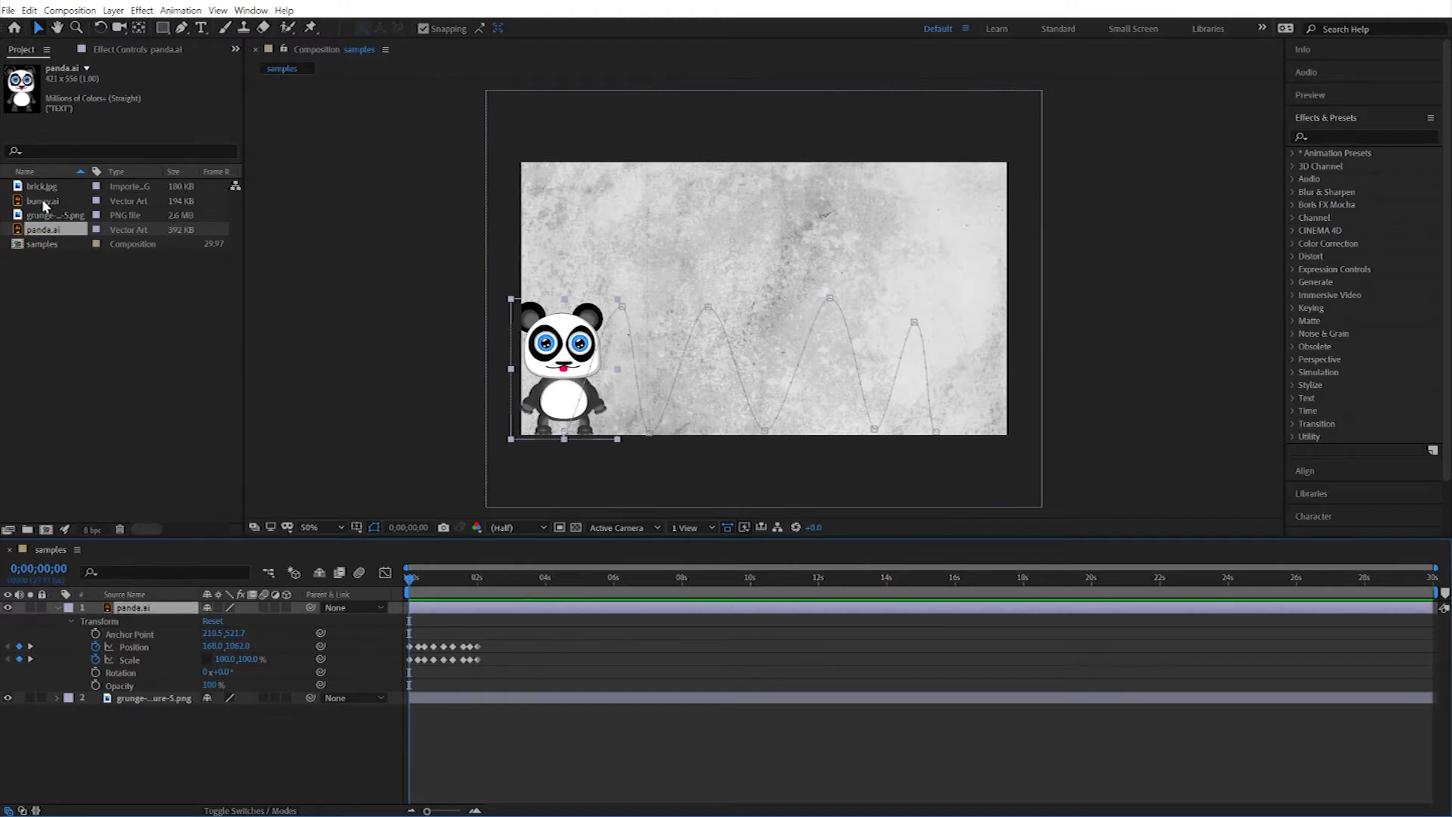
pyautogui.moveTo(42, 198); pyautogui.dragTo(150, 614)
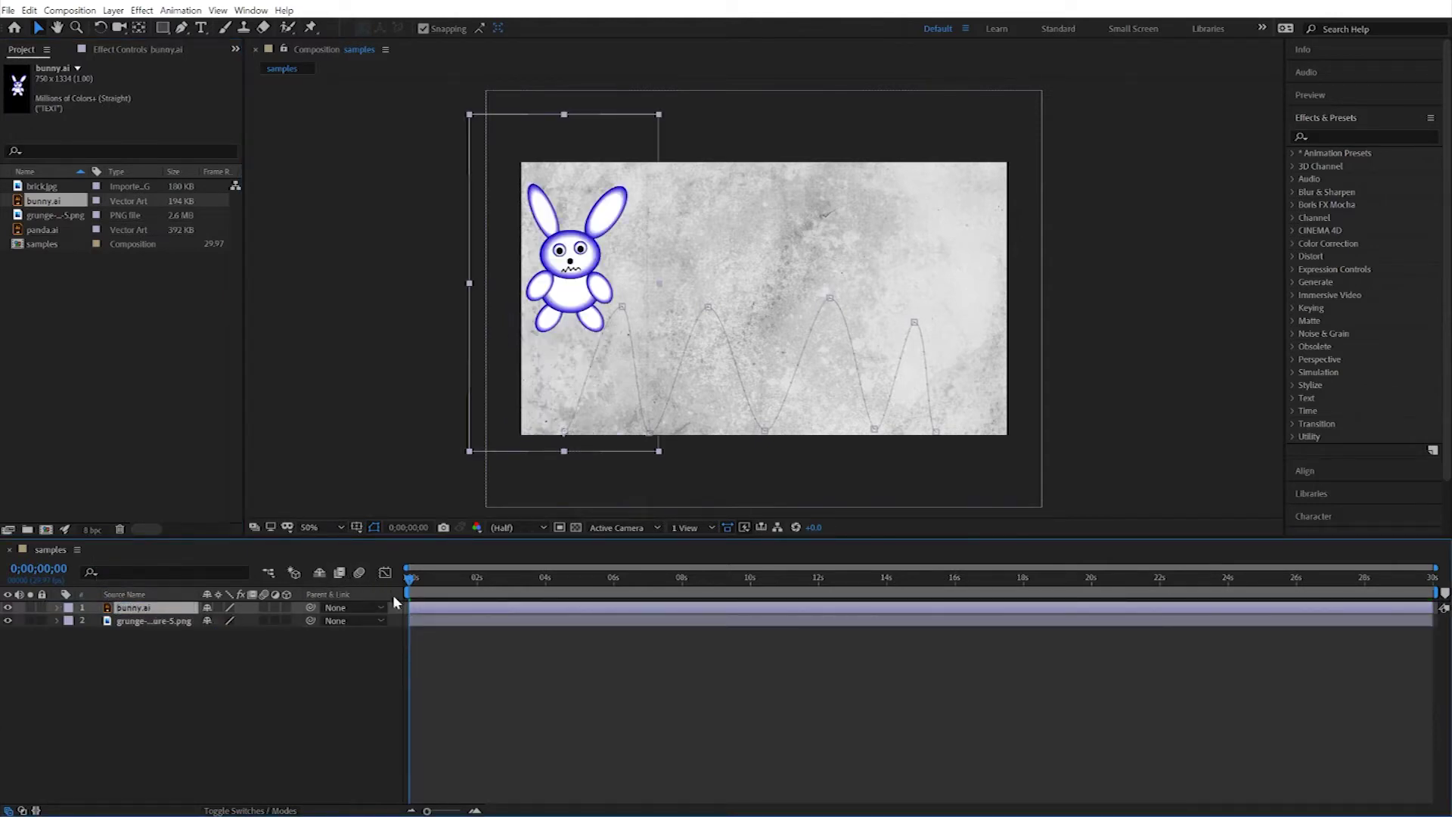
pyautogui.click(60, 612)
pyautogui.click(71, 621)
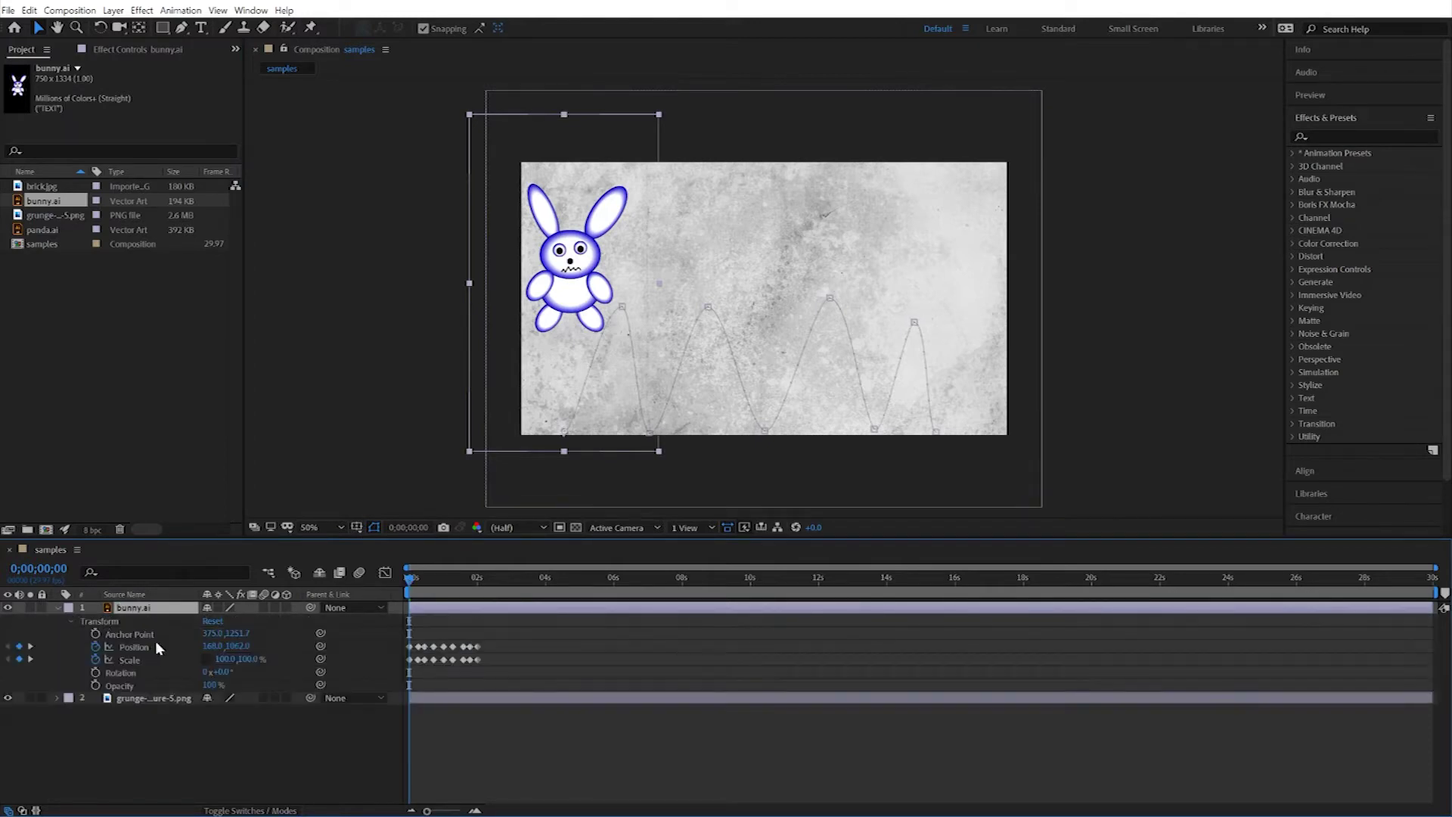
pyautogui.moveTo(241, 633); pyautogui.dragTo(3, 635)
pyautogui.moveTo(240, 633); pyautogui.dragTo(166, 635)
pyautogui.press('space')
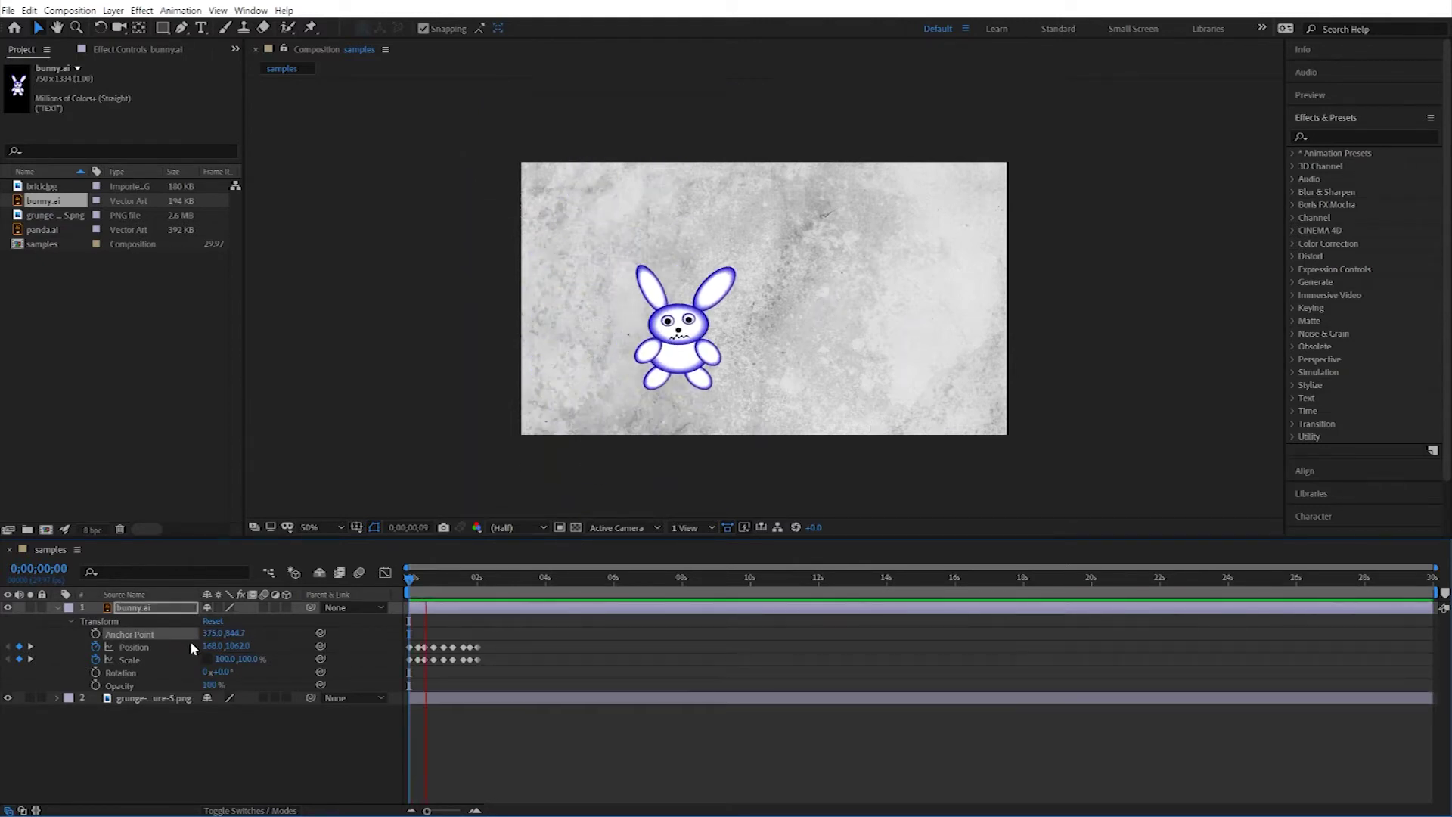
# Replace the grunge background layer's source with brick.jpg and scale it to 310% to fill the frame, previewing the result.
pyautogui.click(154, 697)
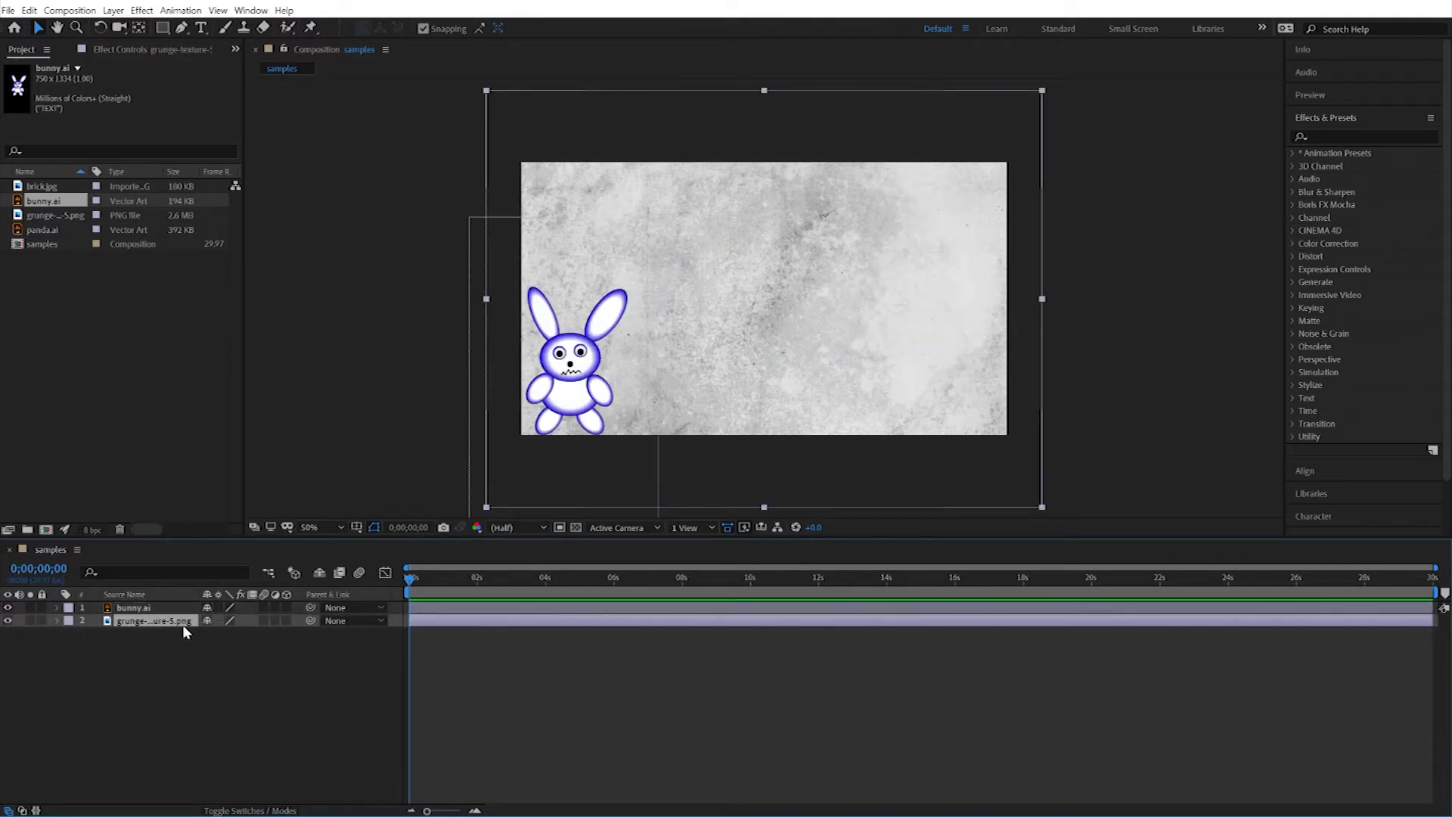
pyautogui.click(42, 188)
pyautogui.moveTo(34, 189); pyautogui.dragTo(148, 627)
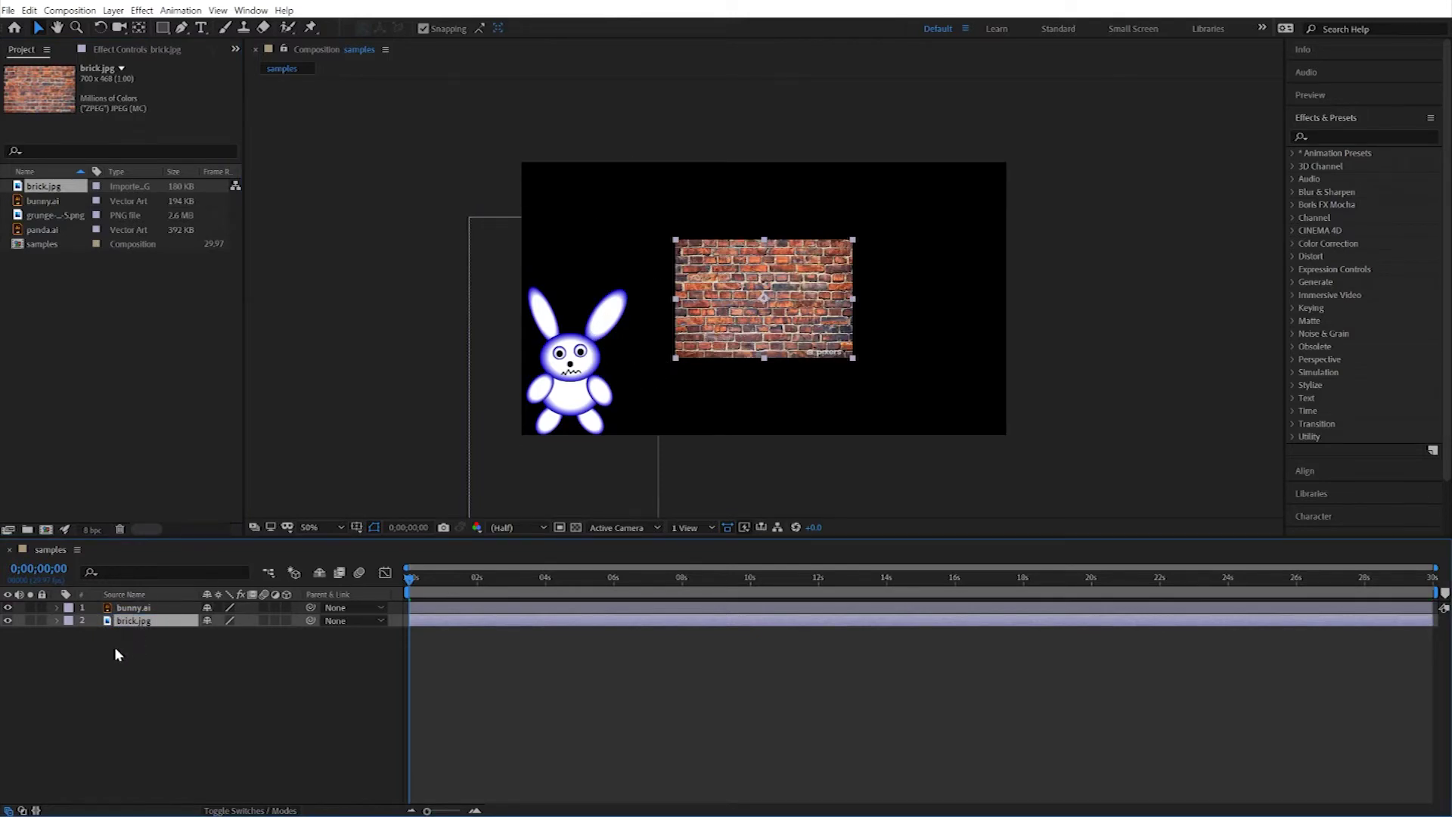
pyautogui.press('s')
pyautogui.moveTo(220, 634); pyautogui.dragTo(386, 665)
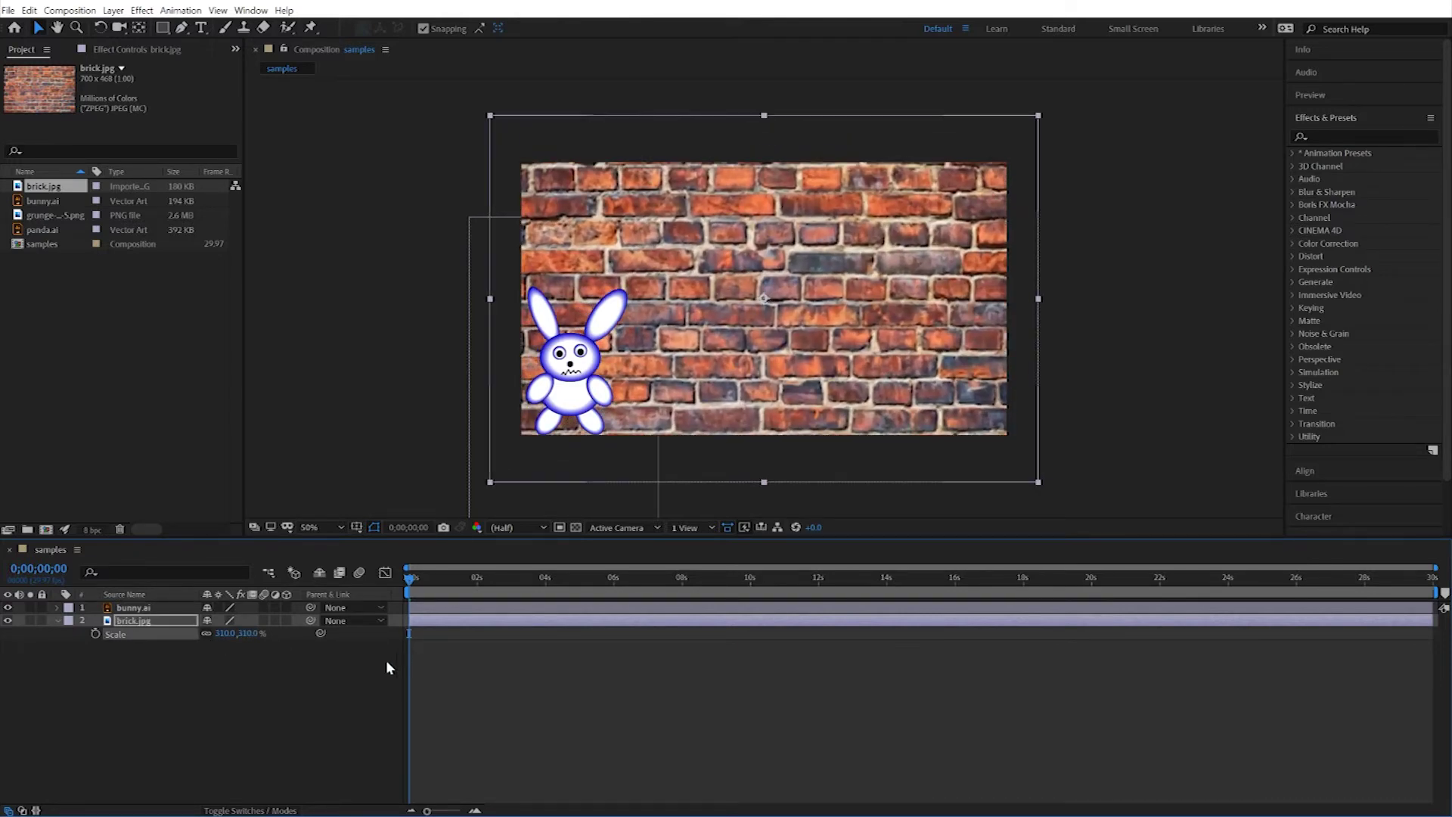
pyautogui.press('space')
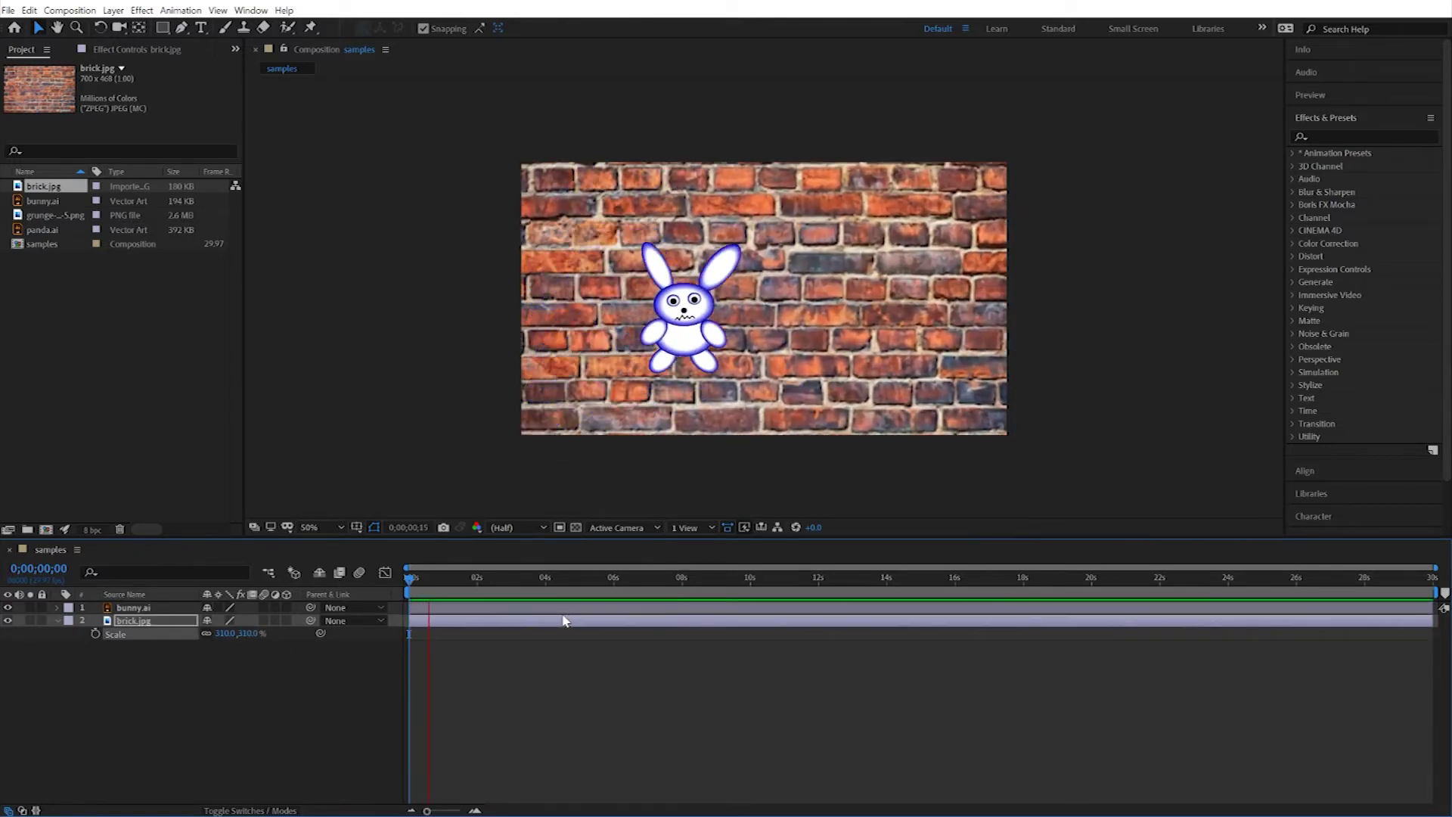
pyautogui.press('space')
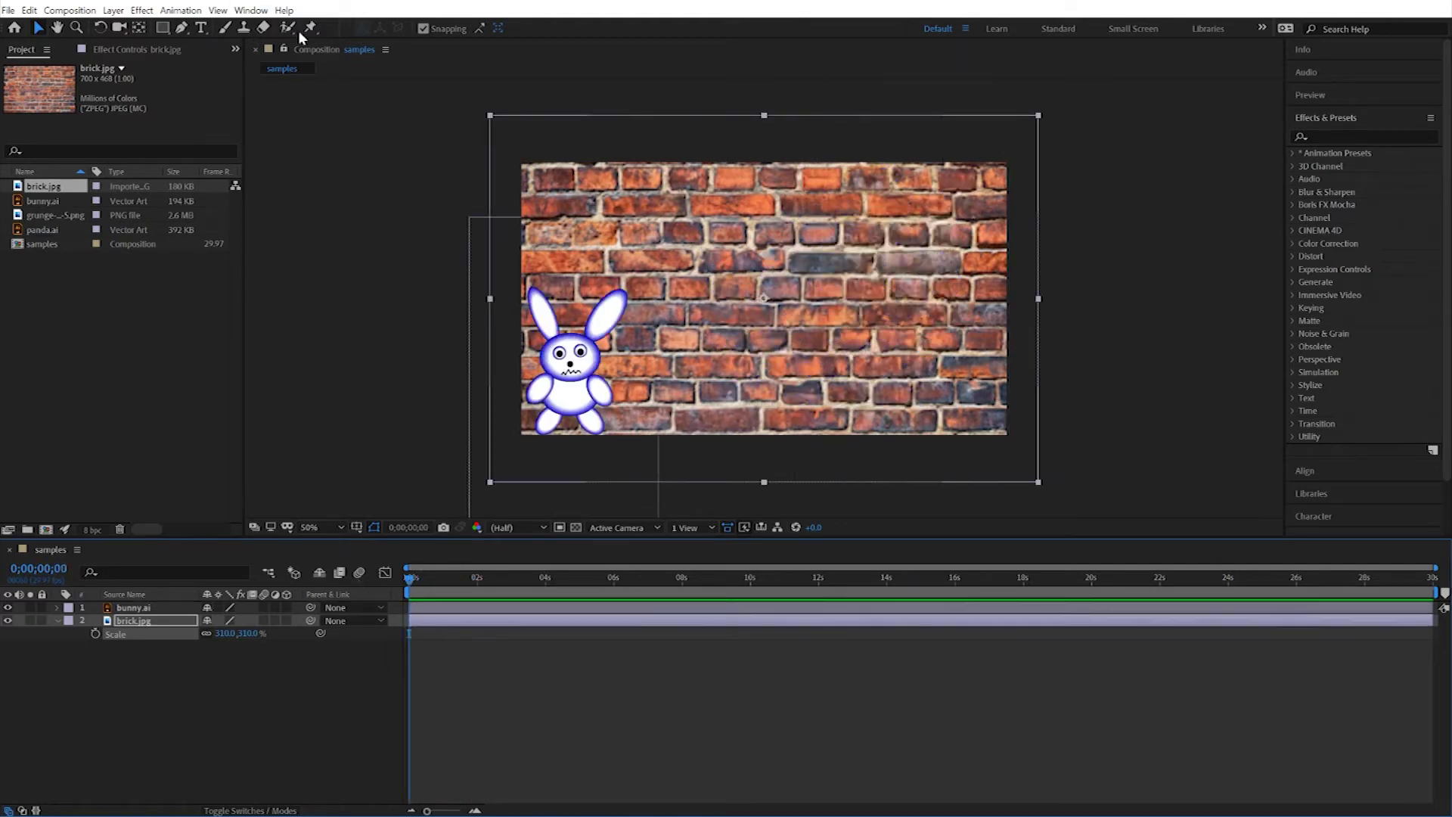
# Rotate the brick background layer slightly clockwise with the Rotation tool.
pyautogui.click(100, 28)
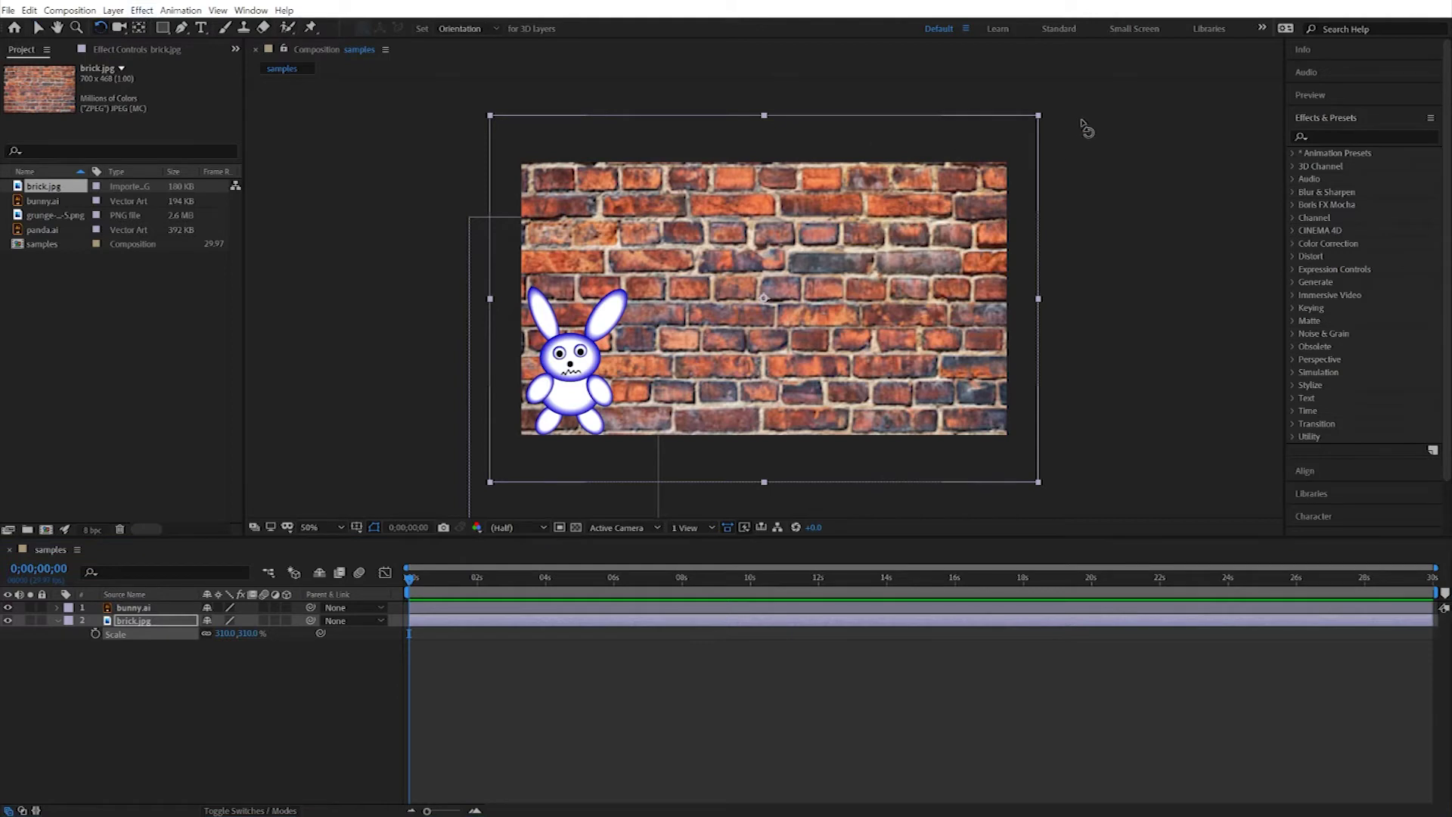
pyautogui.moveTo(1042, 119); pyautogui.dragTo(1065, 168)
pyautogui.click(221, 671)
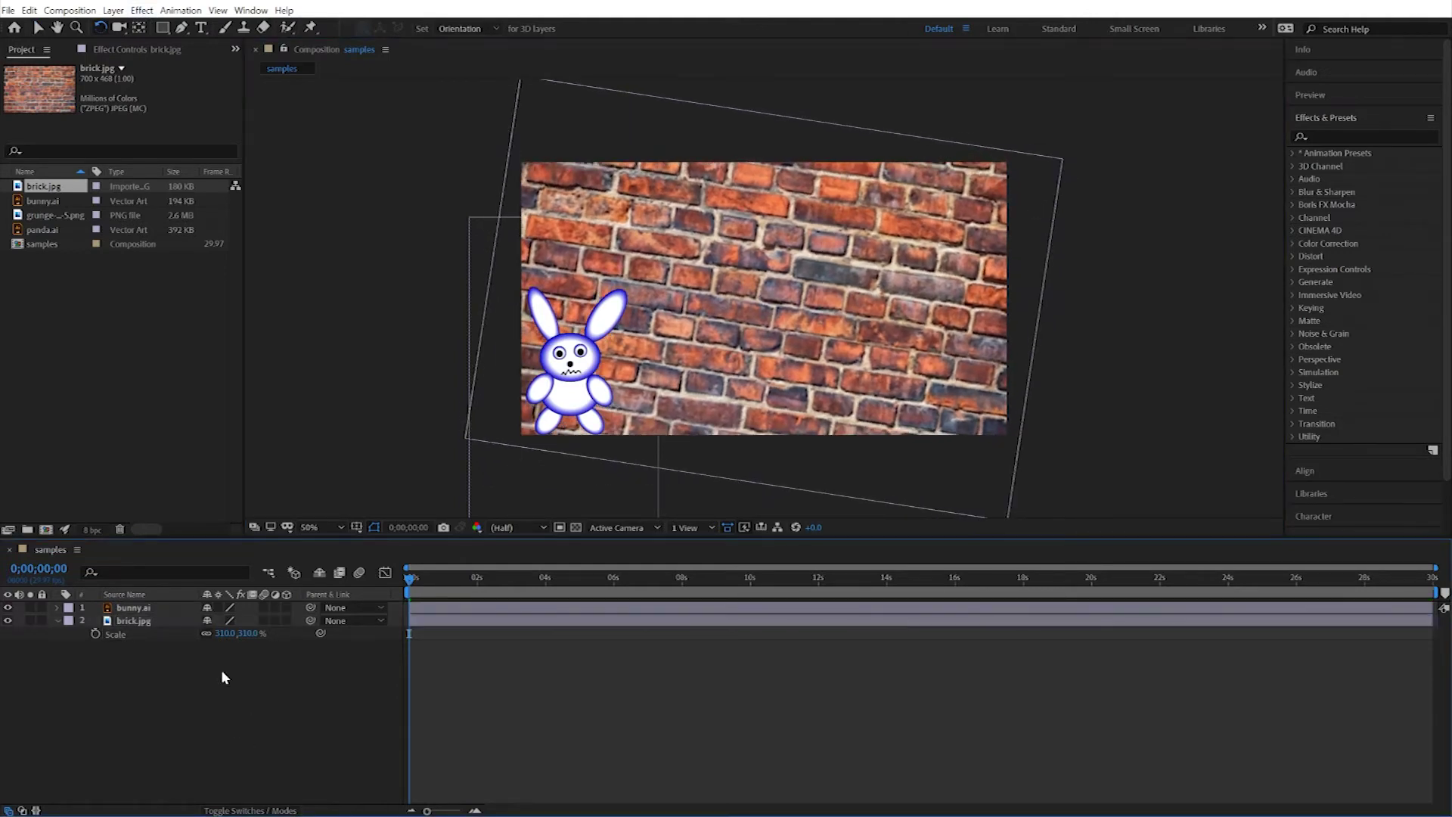
pyautogui.click(133, 624)
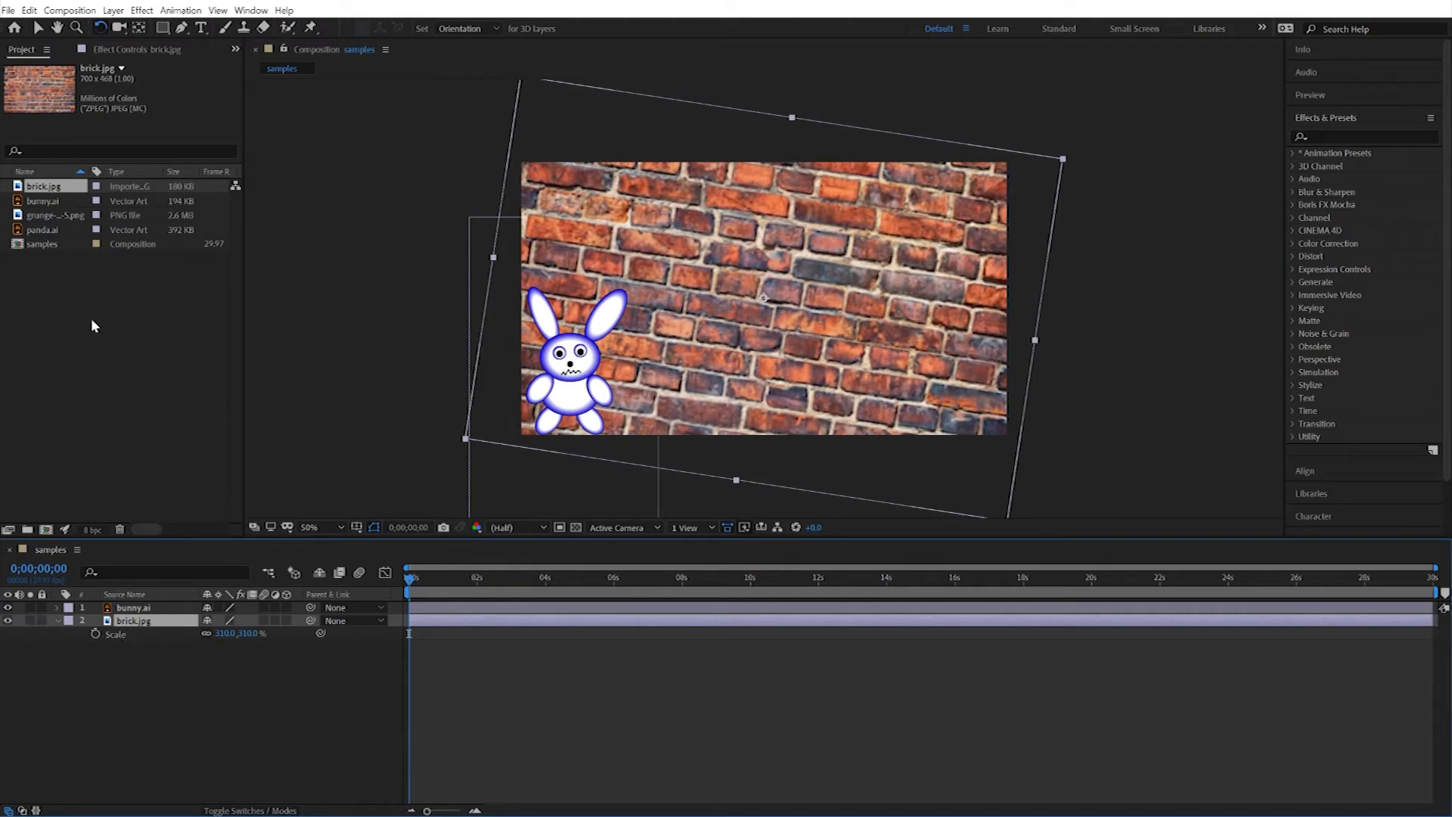
# Replace the brick background layer's source with grunge-texture-5.png and set its scale to 100%, previewing the animation.
pyautogui.click(47, 217)
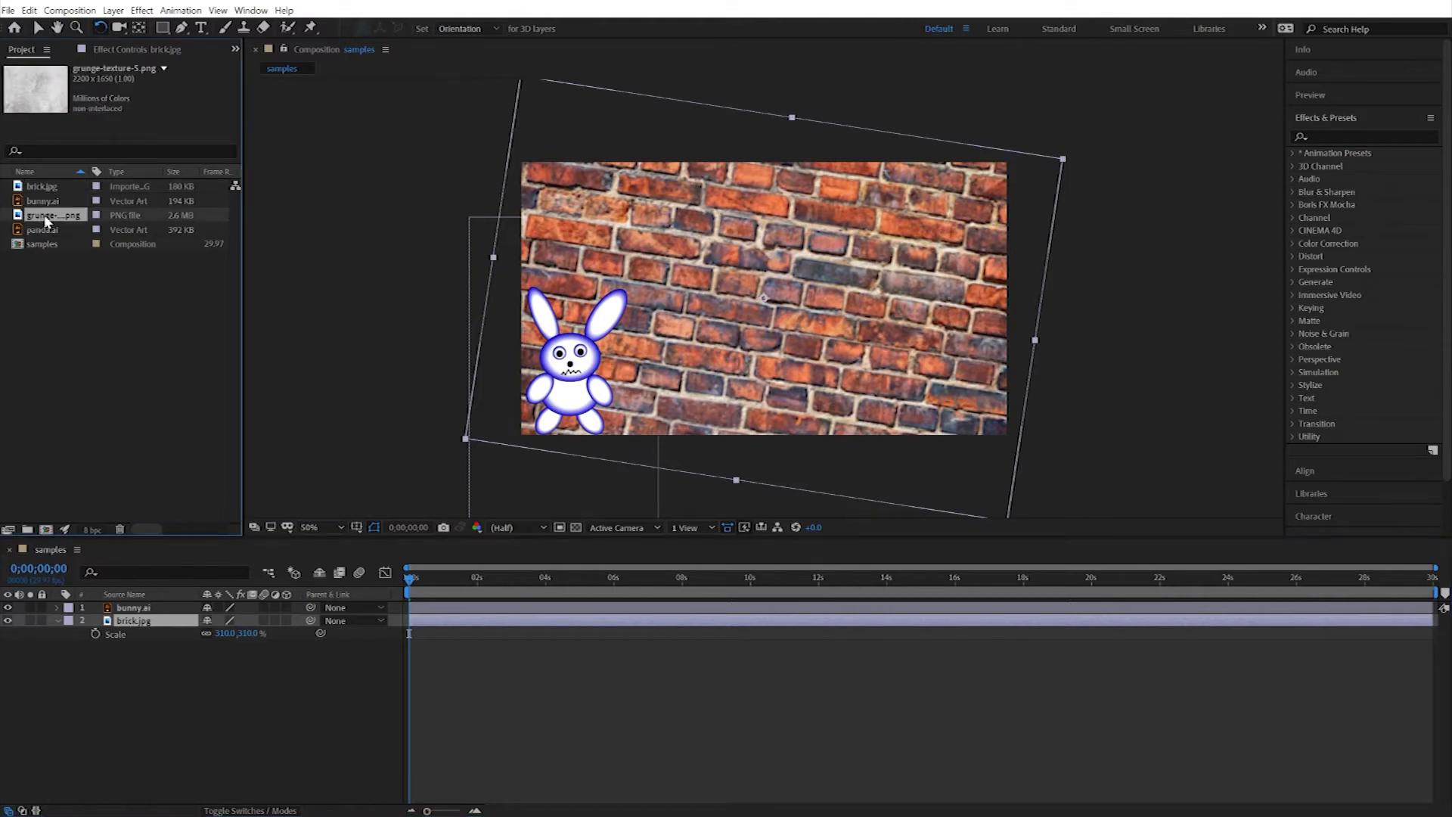
pyautogui.moveTo(47, 221); pyautogui.dragTo(137, 625)
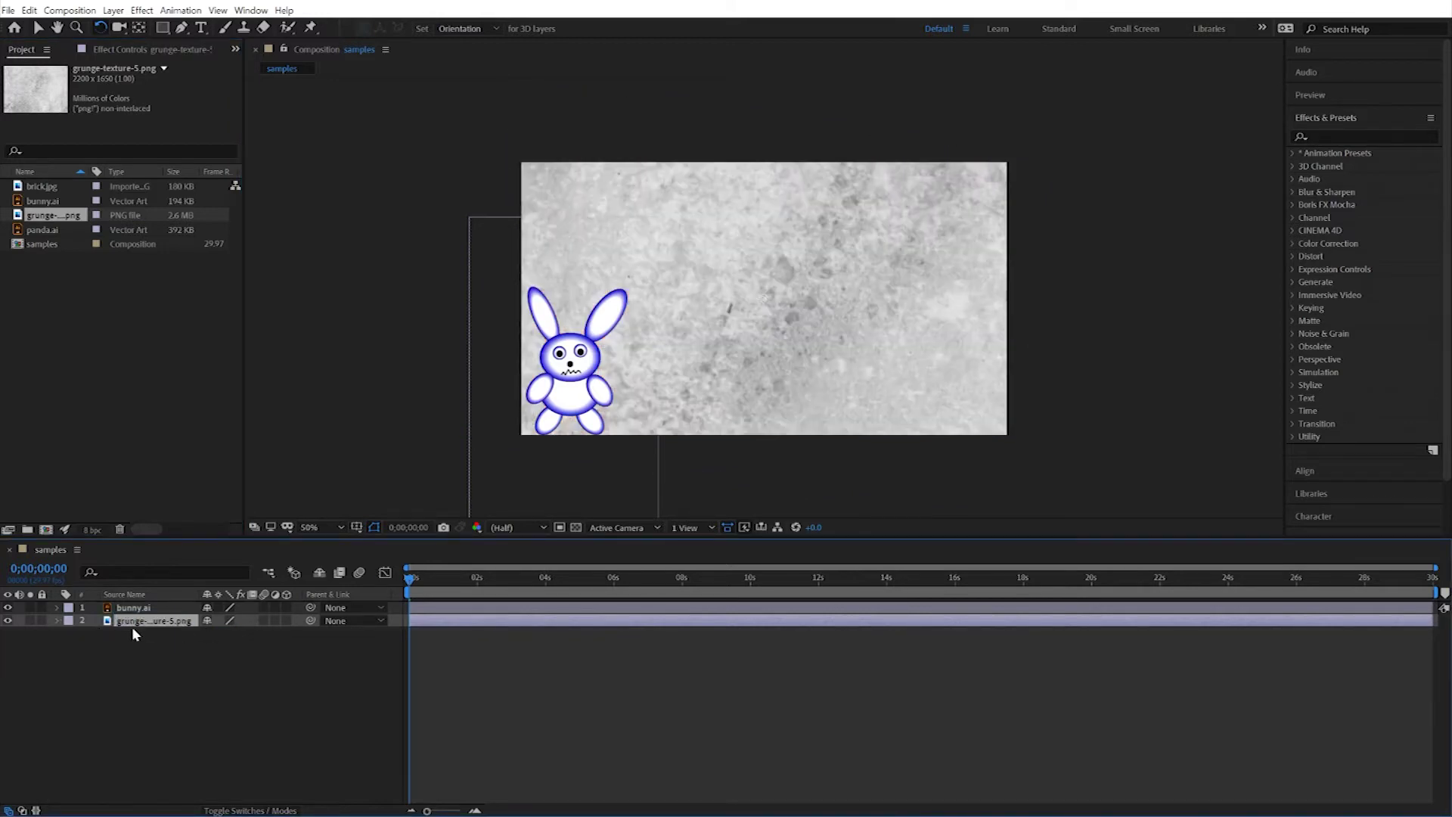
pyautogui.press('s')
pyautogui.write('100')
pyautogui.press('Return')
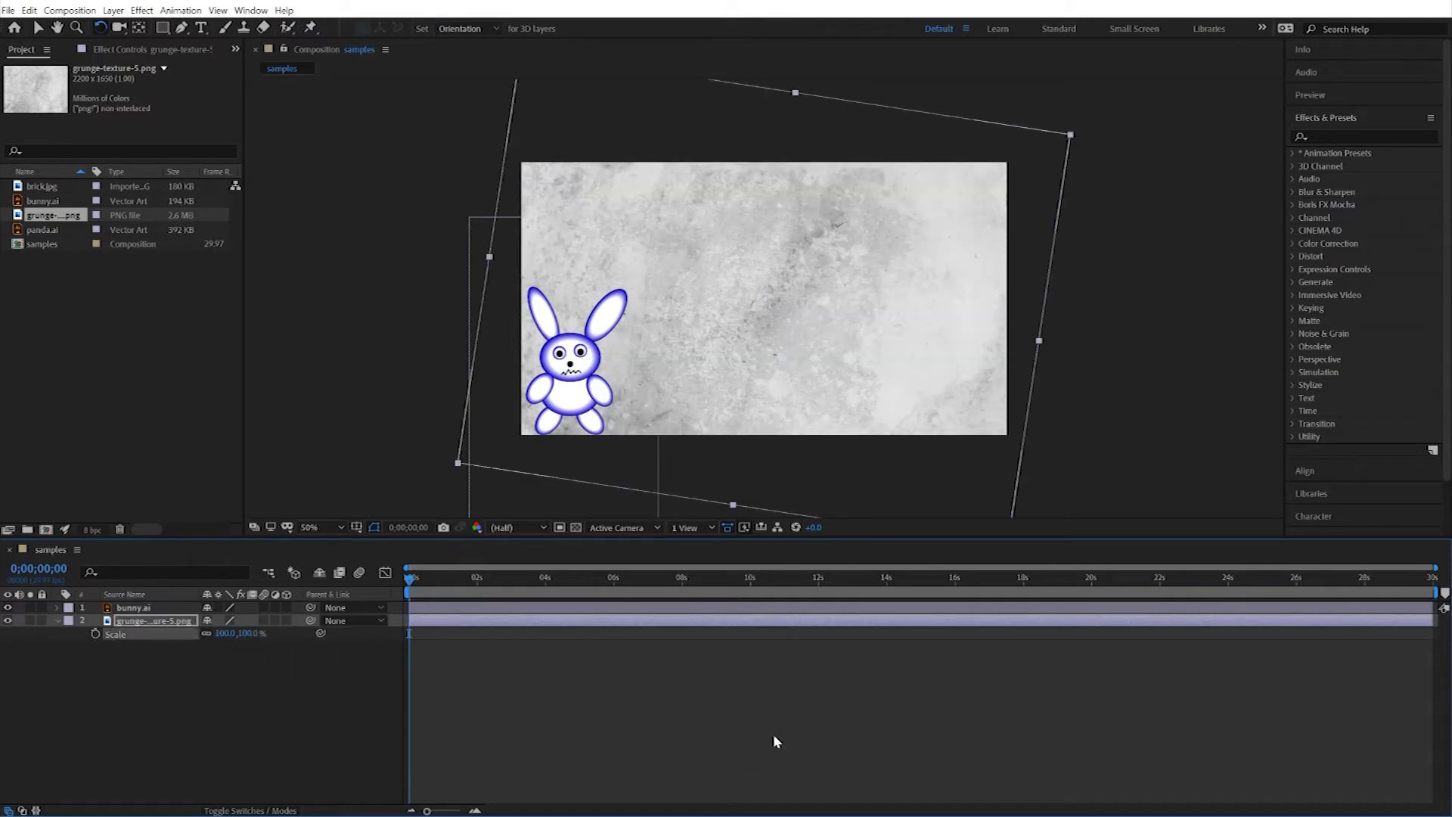
pyautogui.press('space')
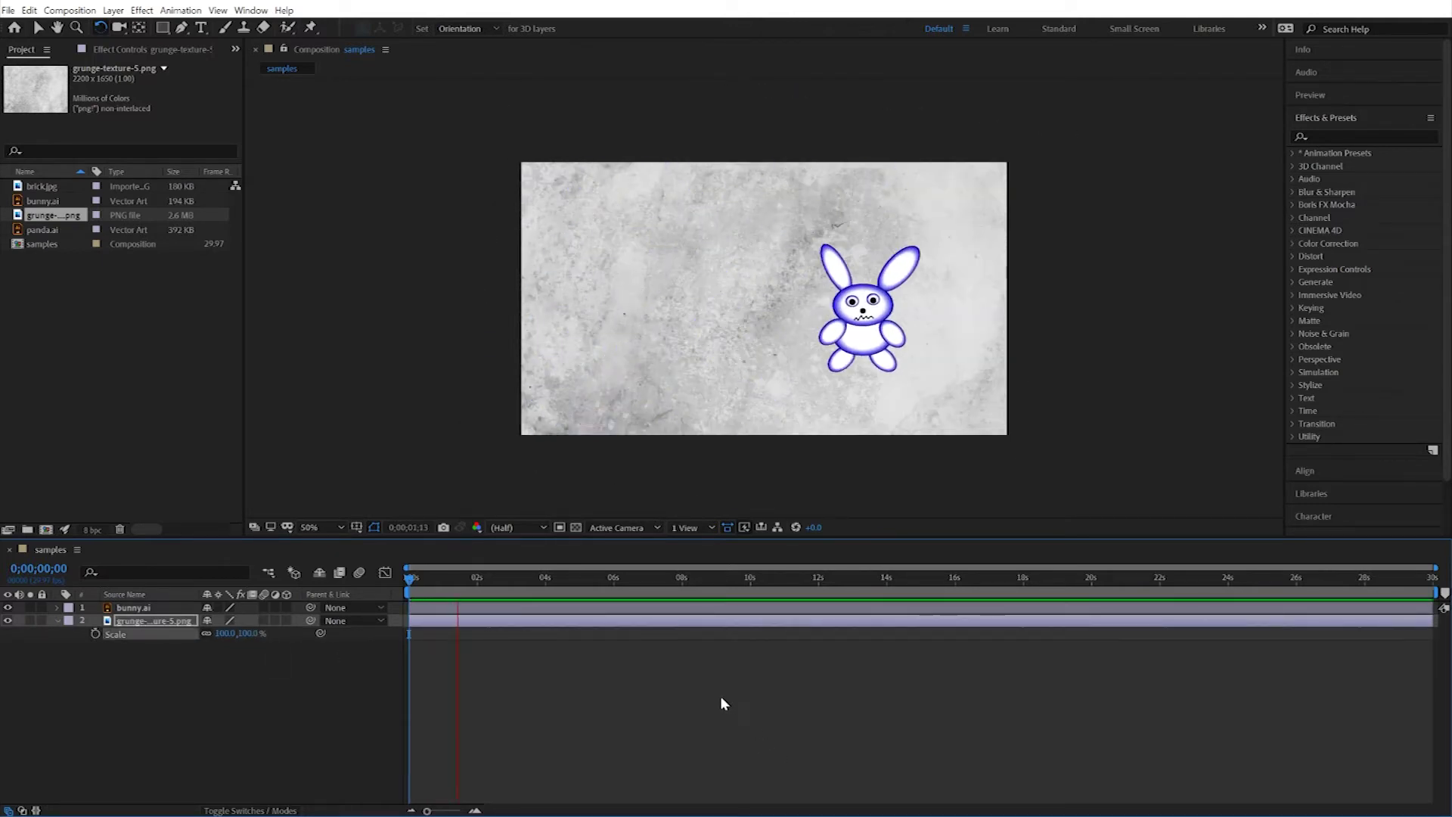
pyautogui.press('space')
pyautogui.moveTo(467, 580); pyautogui.dragTo(395, 575)
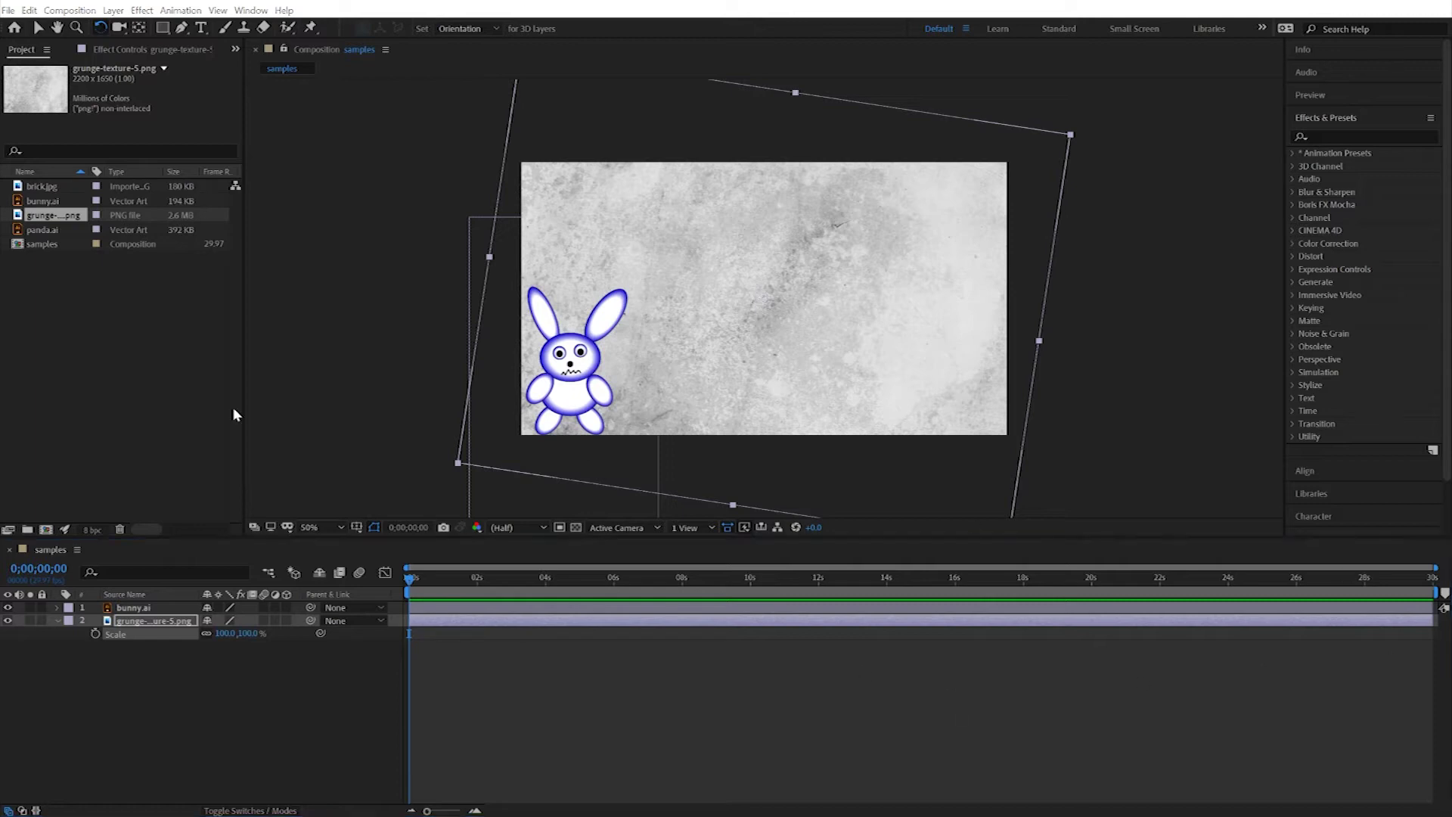
# Draw a red-filled circle with the Ellipse tool on a new shape layer, slightly right of the composition's center.
pyautogui.click(153, 690)
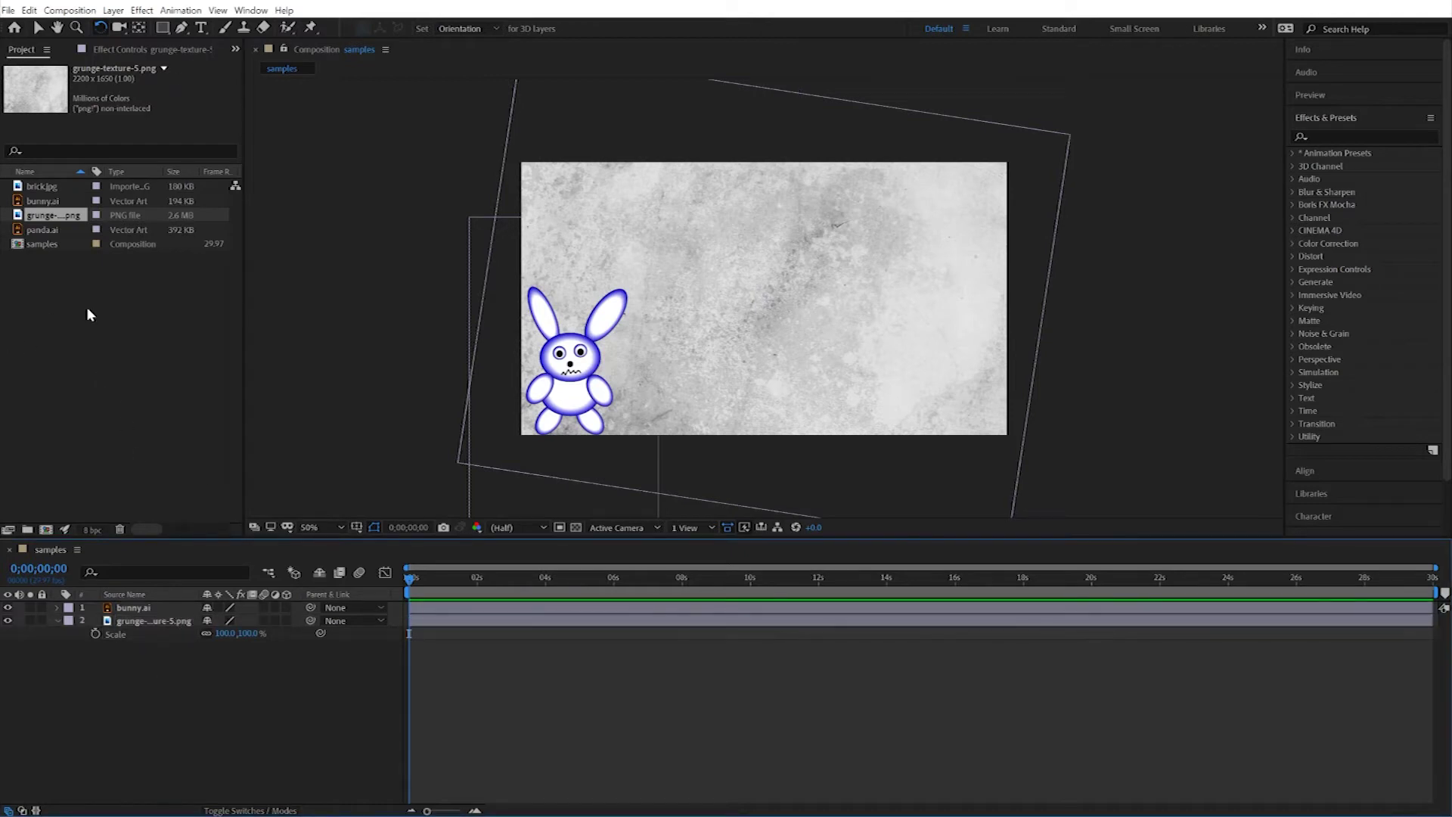
pyautogui.click(57, 620)
pyautogui.click(162, 28)
pyautogui.moveTo(165, 30); pyautogui.dragTo(213, 67)
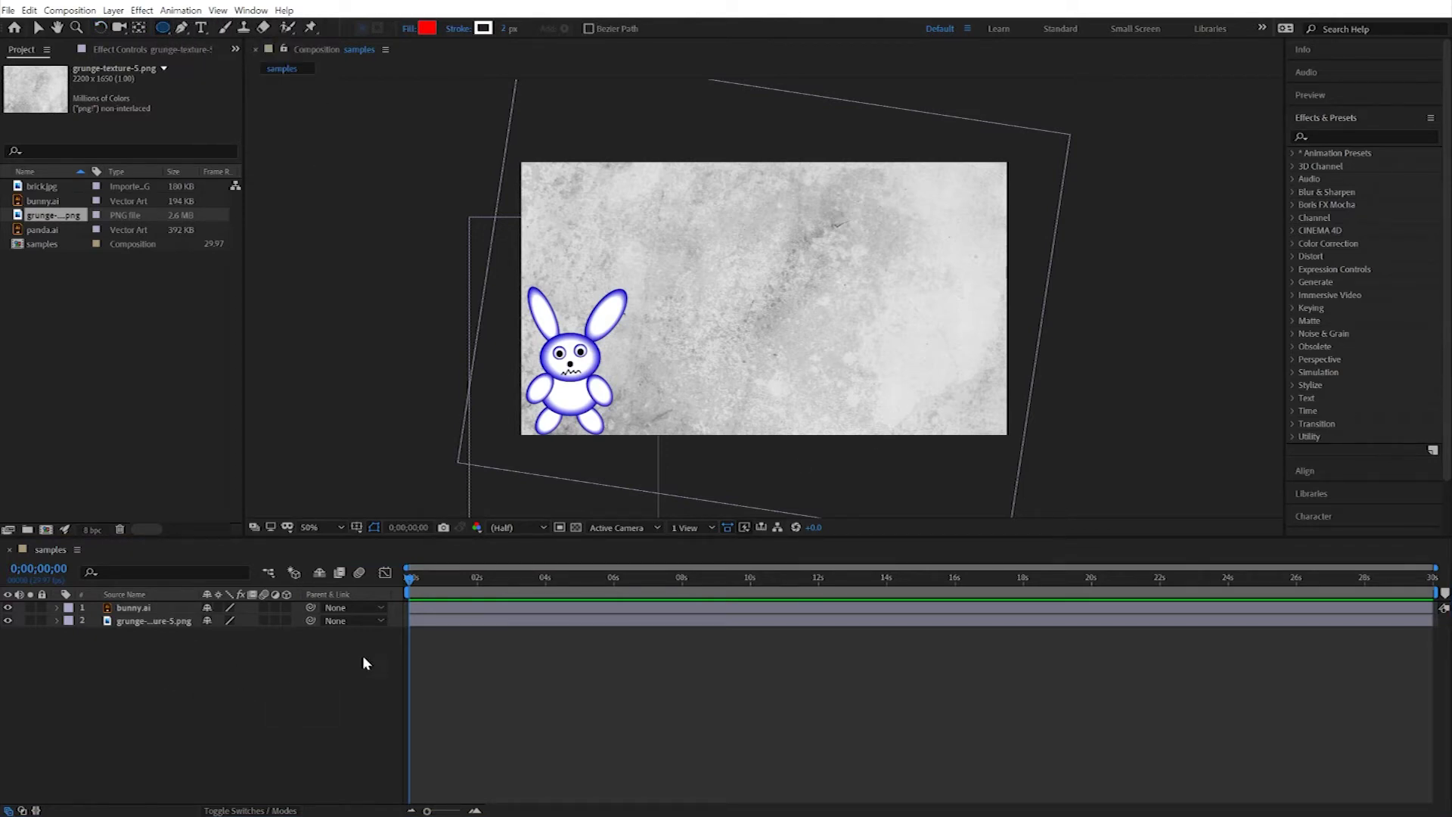
pyautogui.moveTo(786, 241); pyautogui.dragTo(854, 317)
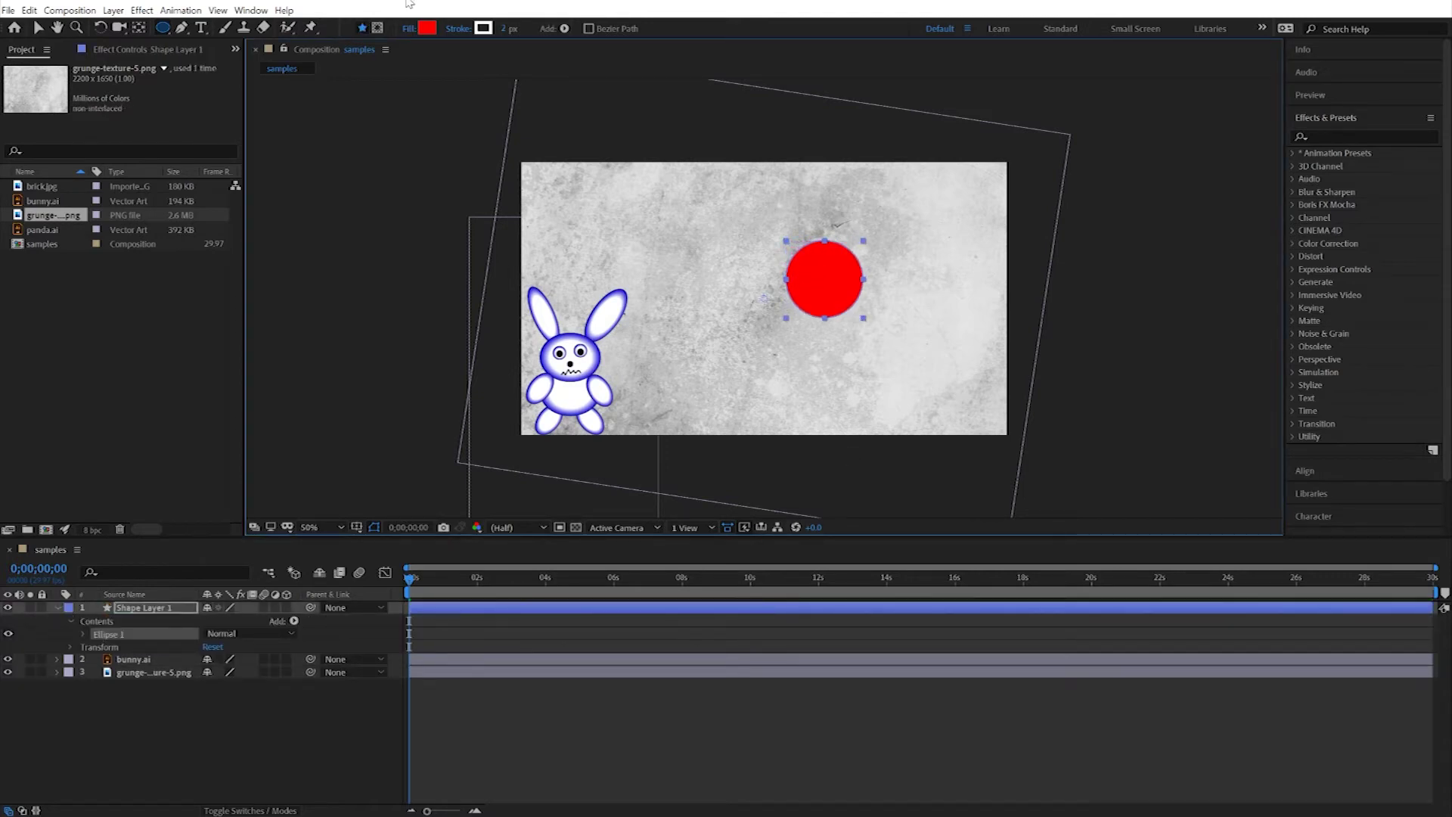
# Compare the bunny layer's keyframed transform properties with the contents of the red circle's shape layer.
pyautogui.click(40, 27)
pyautogui.click(1169, 361)
pyautogui.click(796, 259)
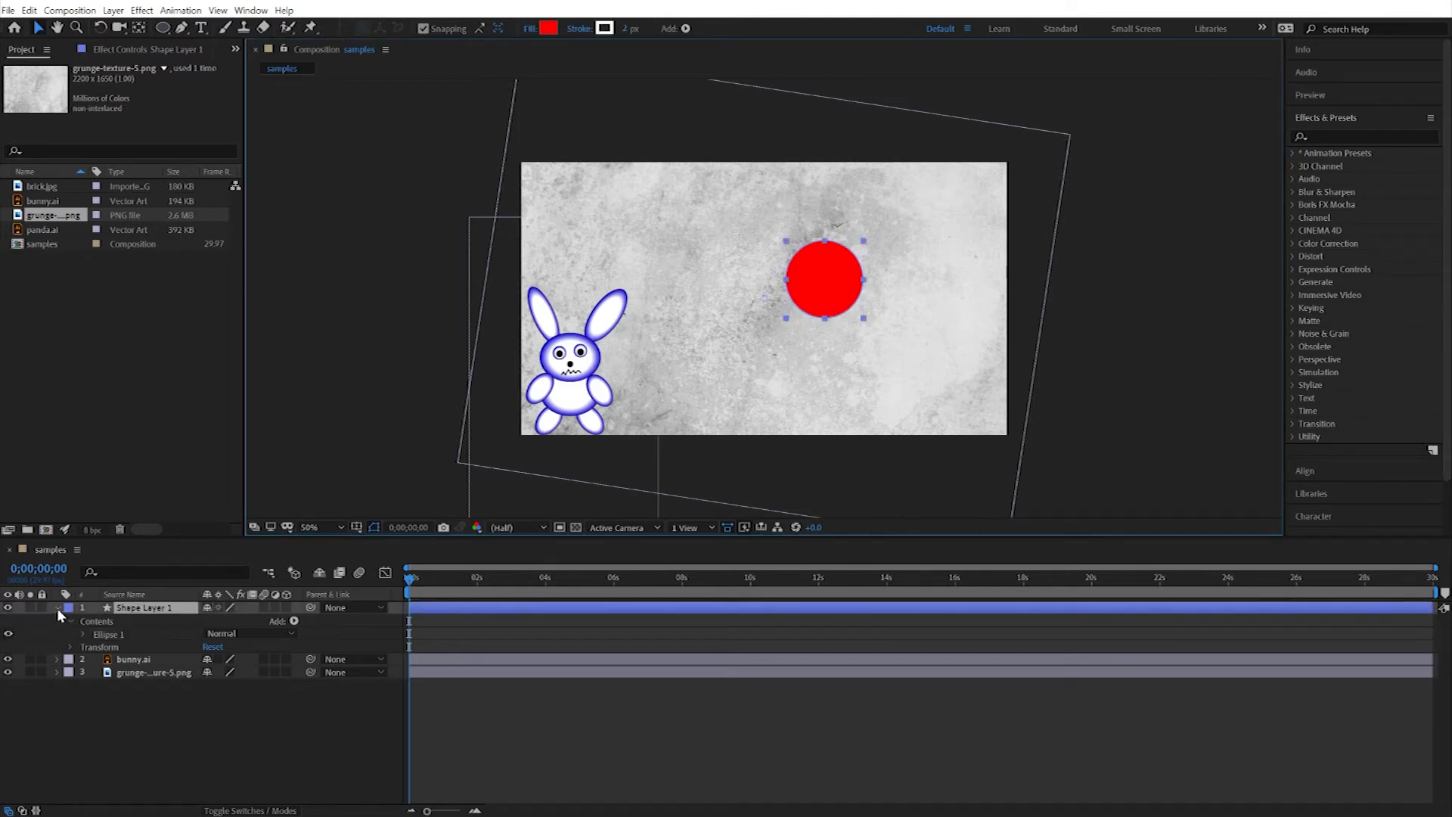
pyautogui.click(57, 658)
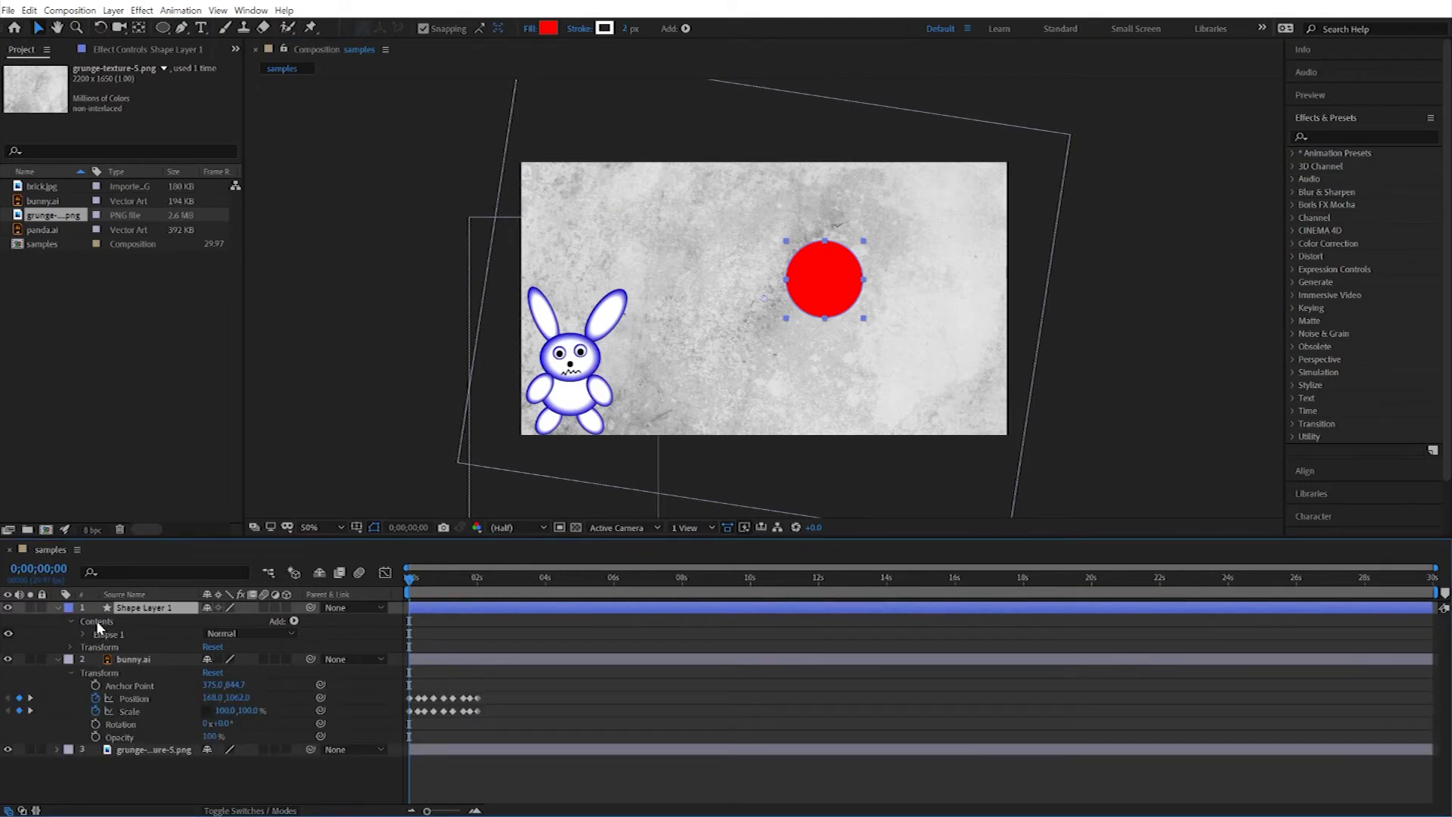
pyautogui.click(57, 608)
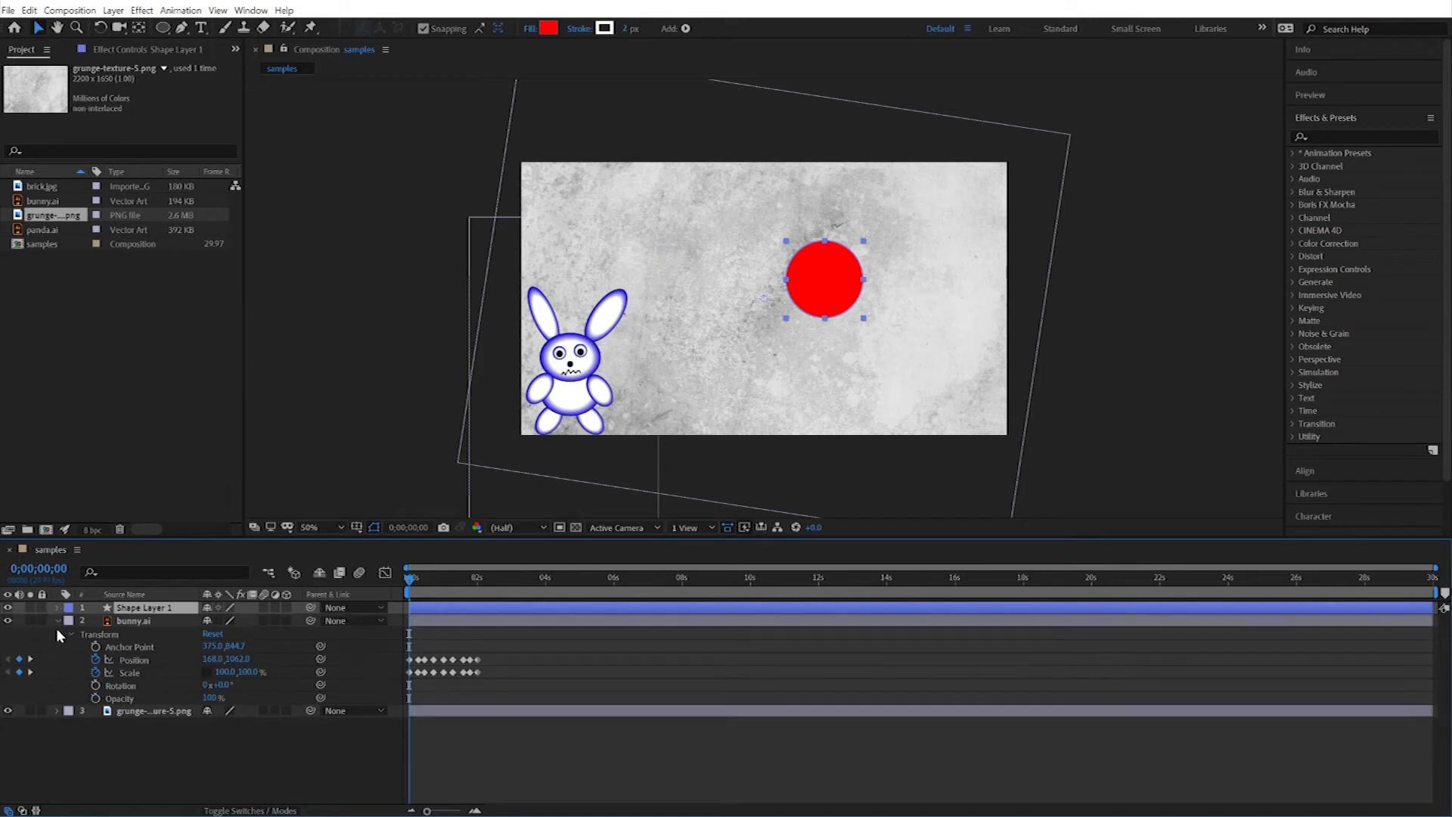
pyautogui.click(57, 620)
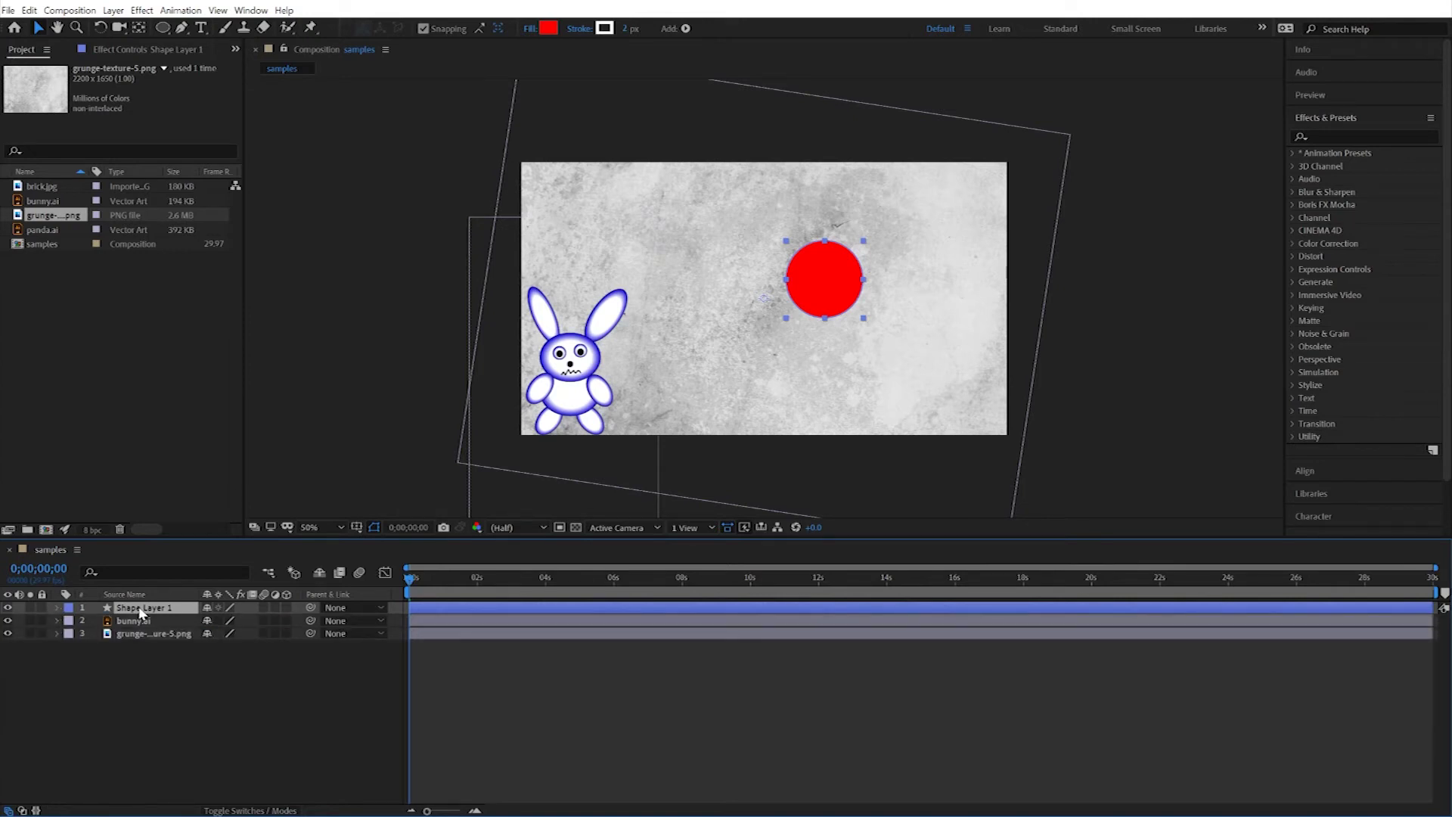
# Try to replace the red circle shape layer's source with panda.ai.
pyautogui.click(42, 200)
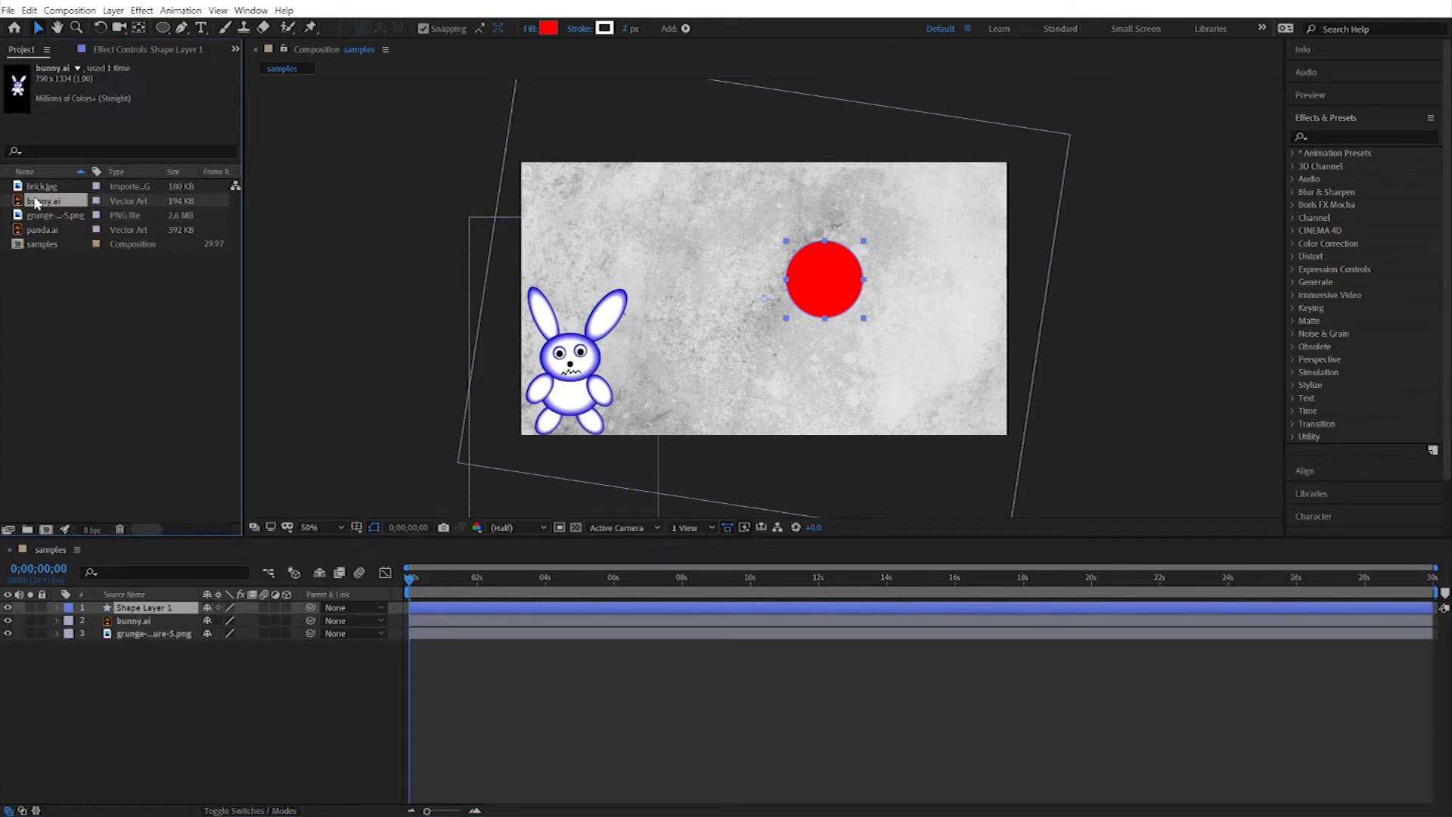
pyautogui.moveTo(39, 228); pyautogui.dragTo(161, 618)
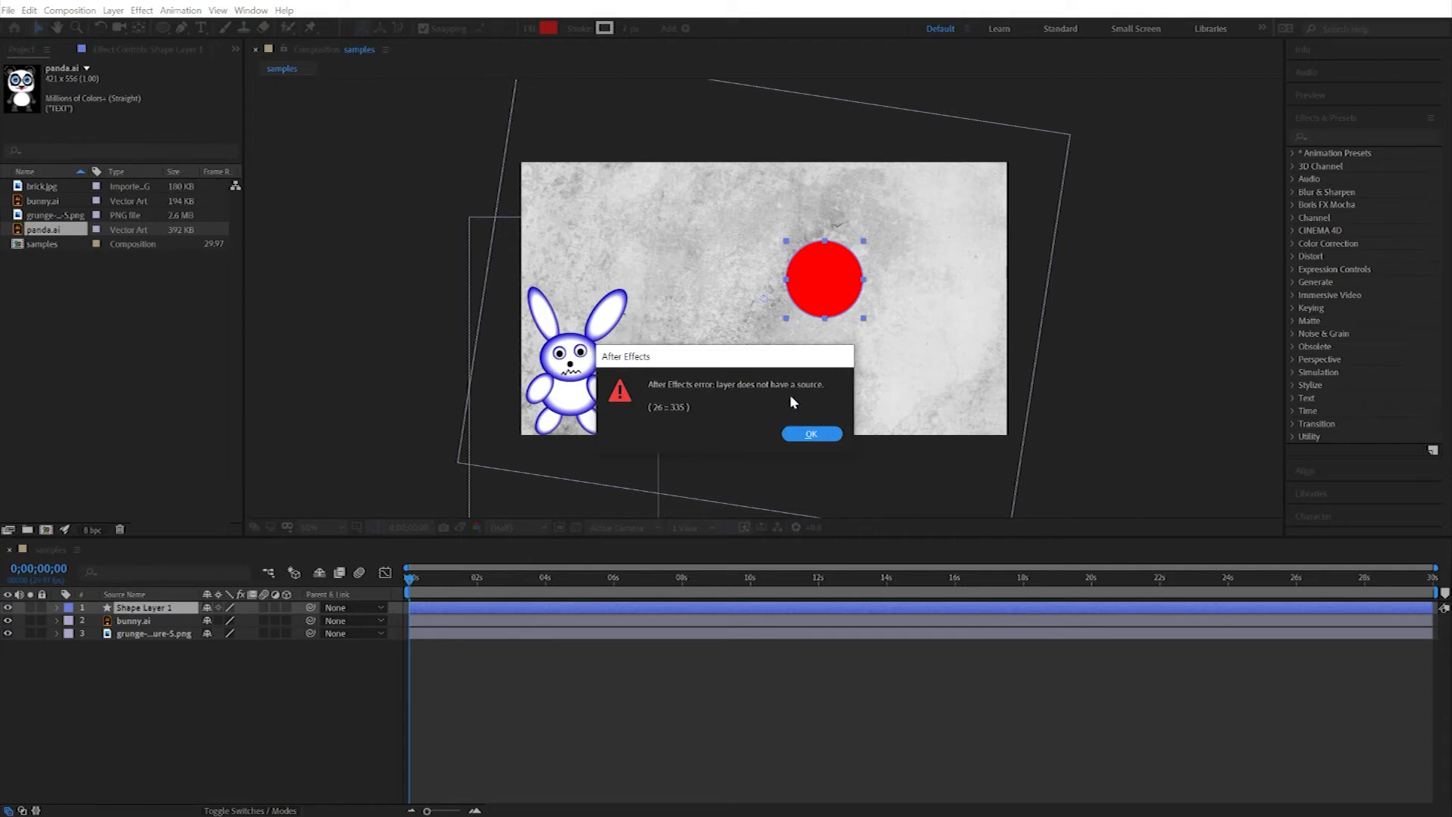
pyautogui.click(812, 434)
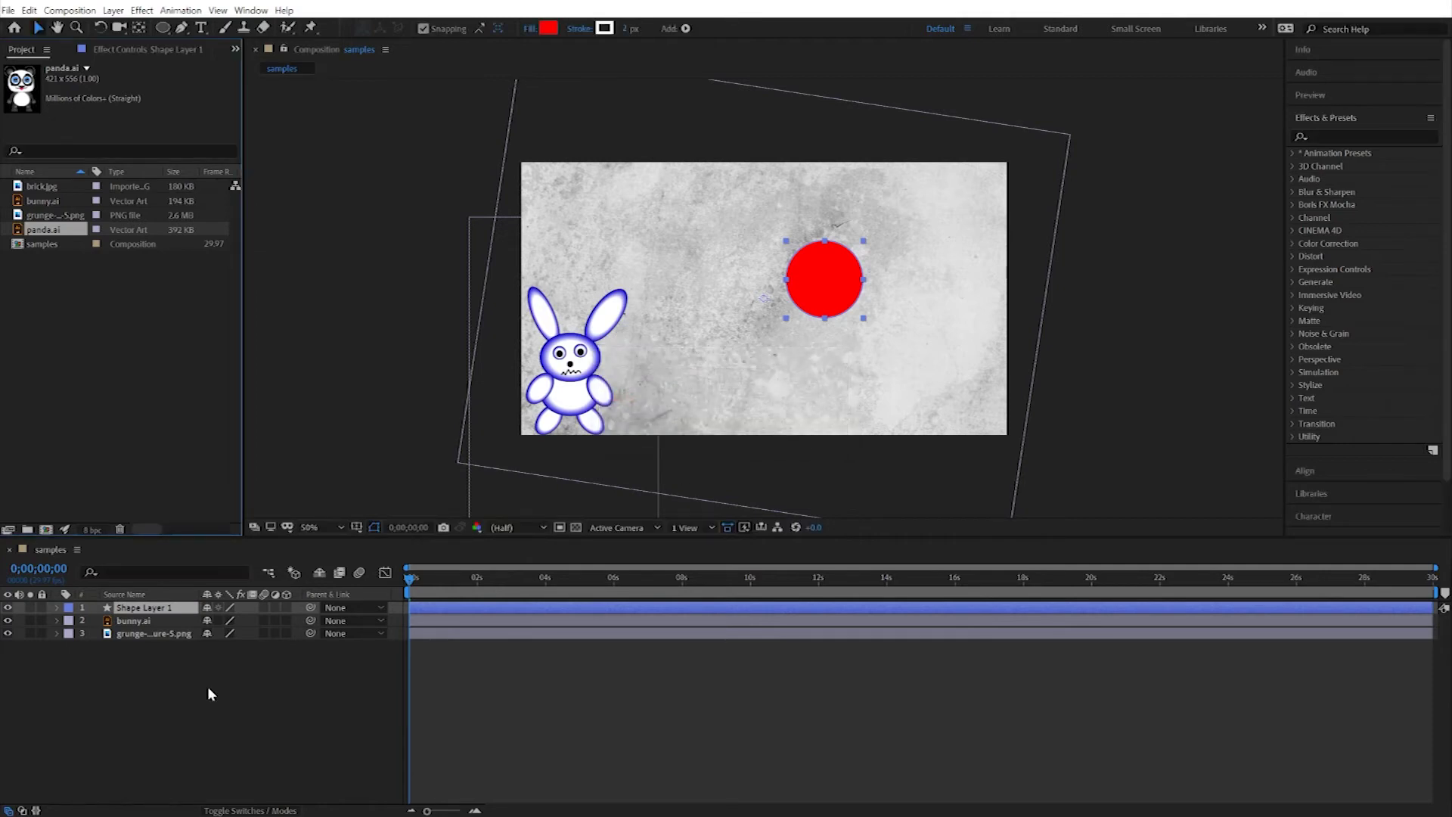
pyautogui.click(206, 686)
# Examine the shape layer's transform properties and the ellipse's path, stroke and fill properties.
pyautogui.click(134, 610)
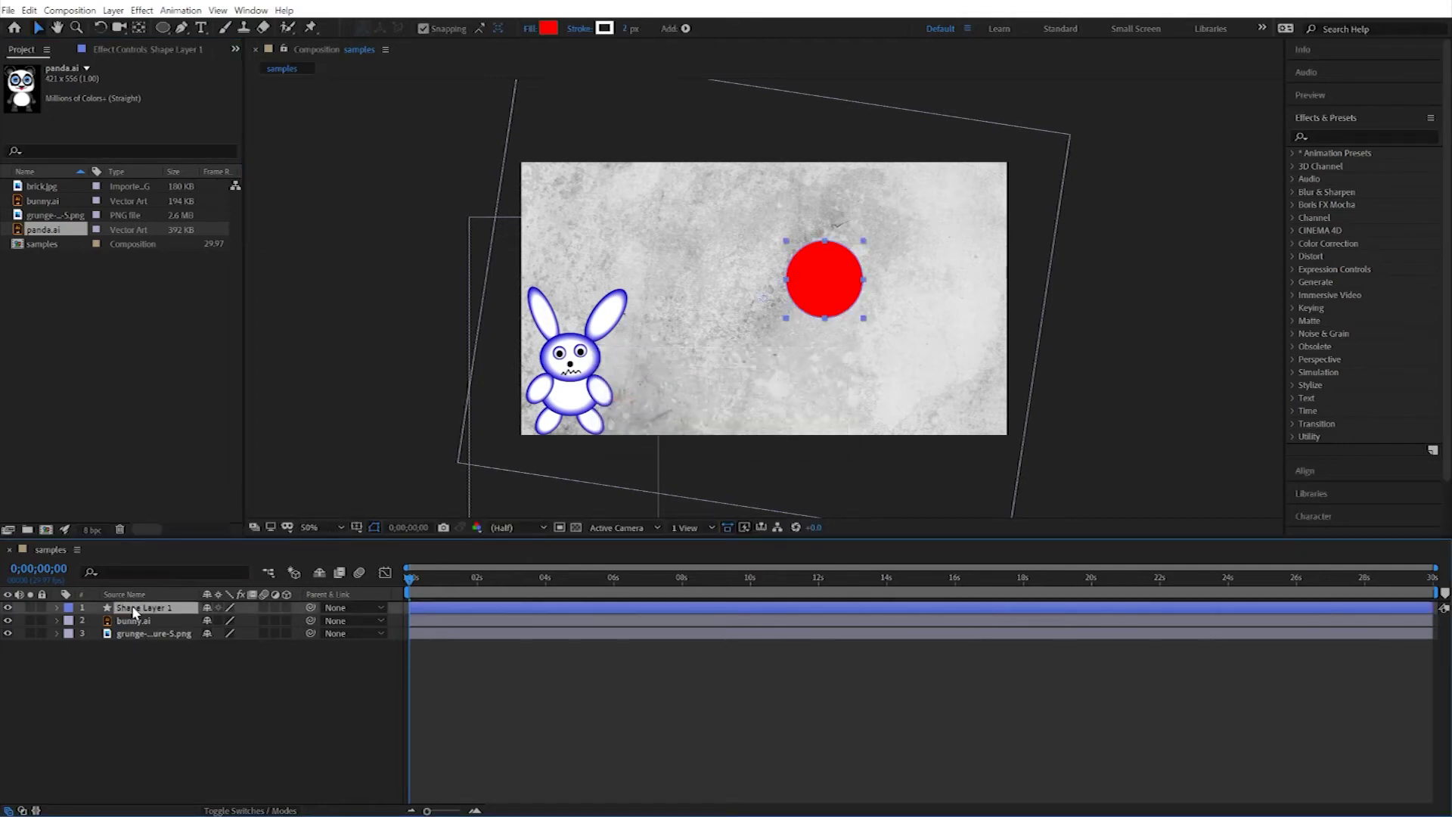
pyautogui.click(57, 607)
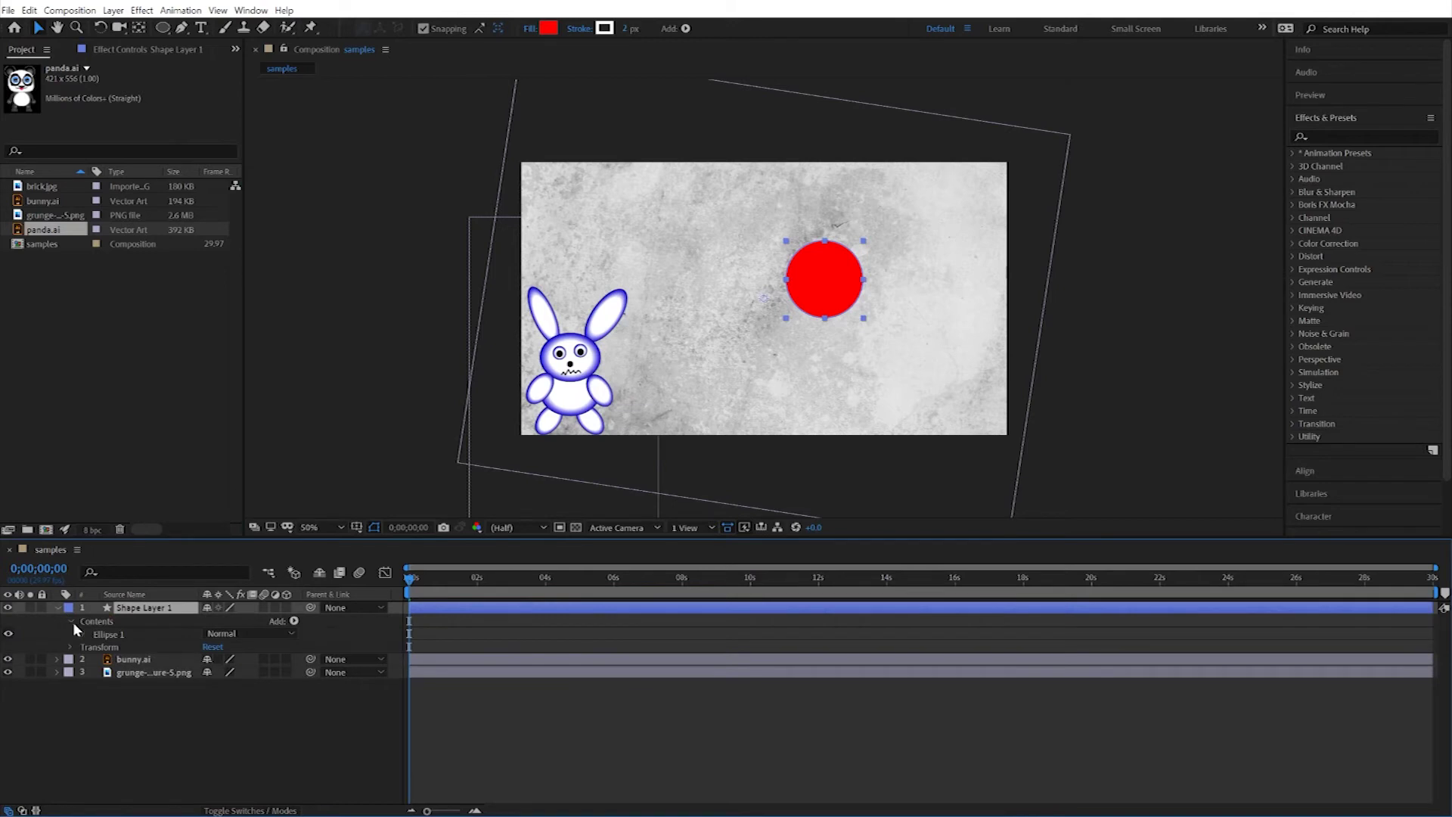
pyautogui.click(71, 648)
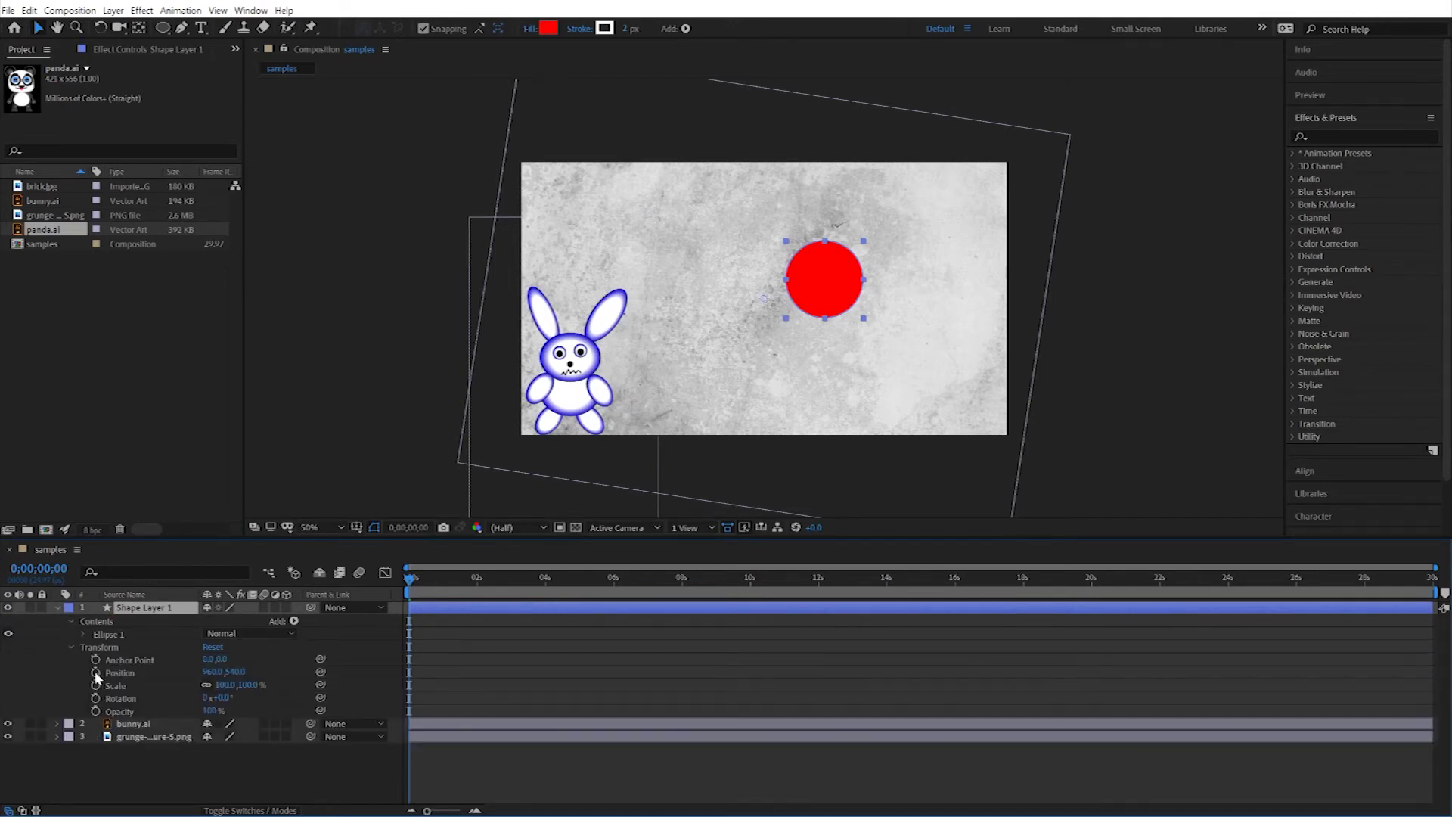
pyautogui.click(82, 634)
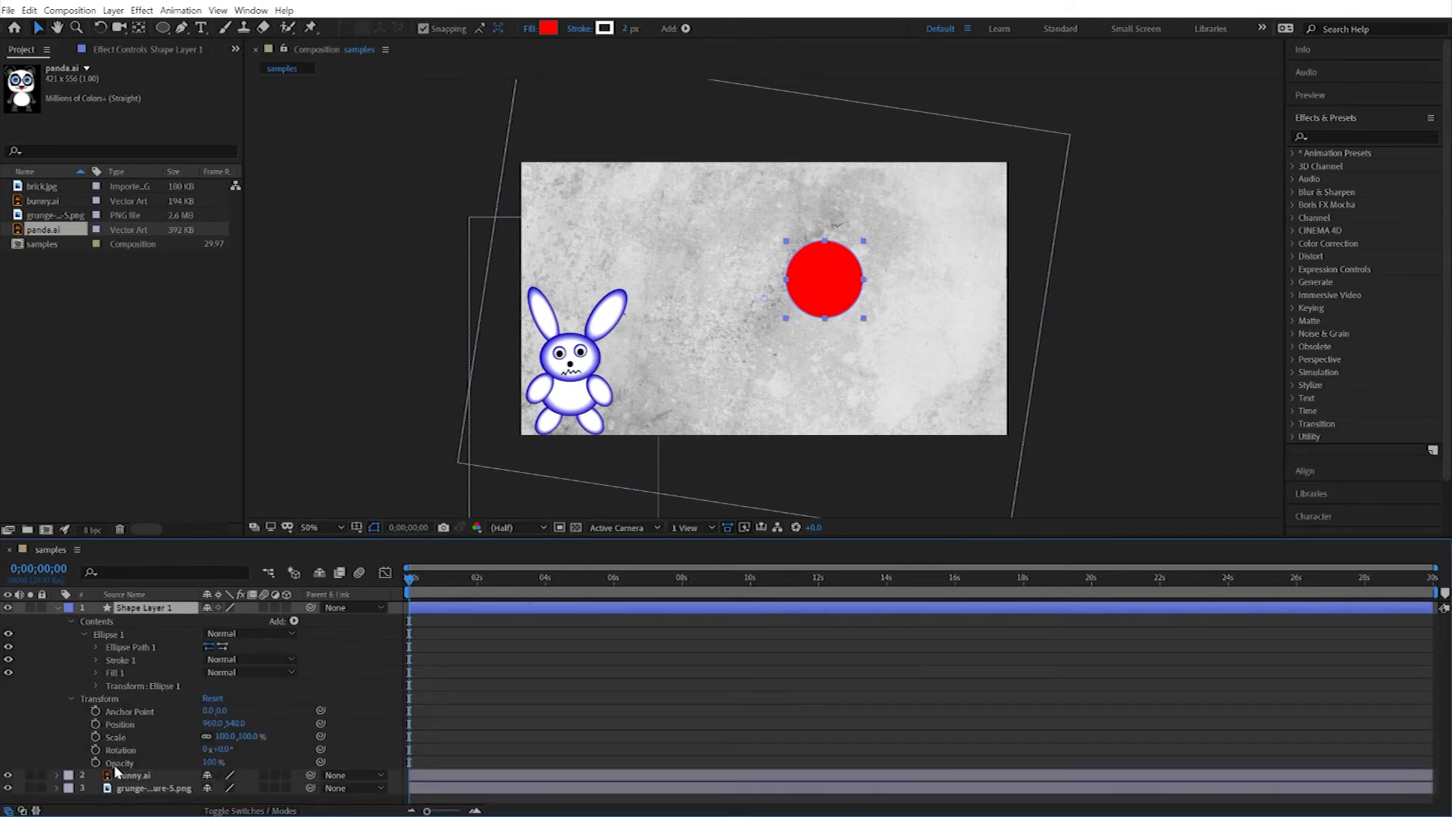
pyautogui.click(72, 622)
pyautogui.click(57, 608)
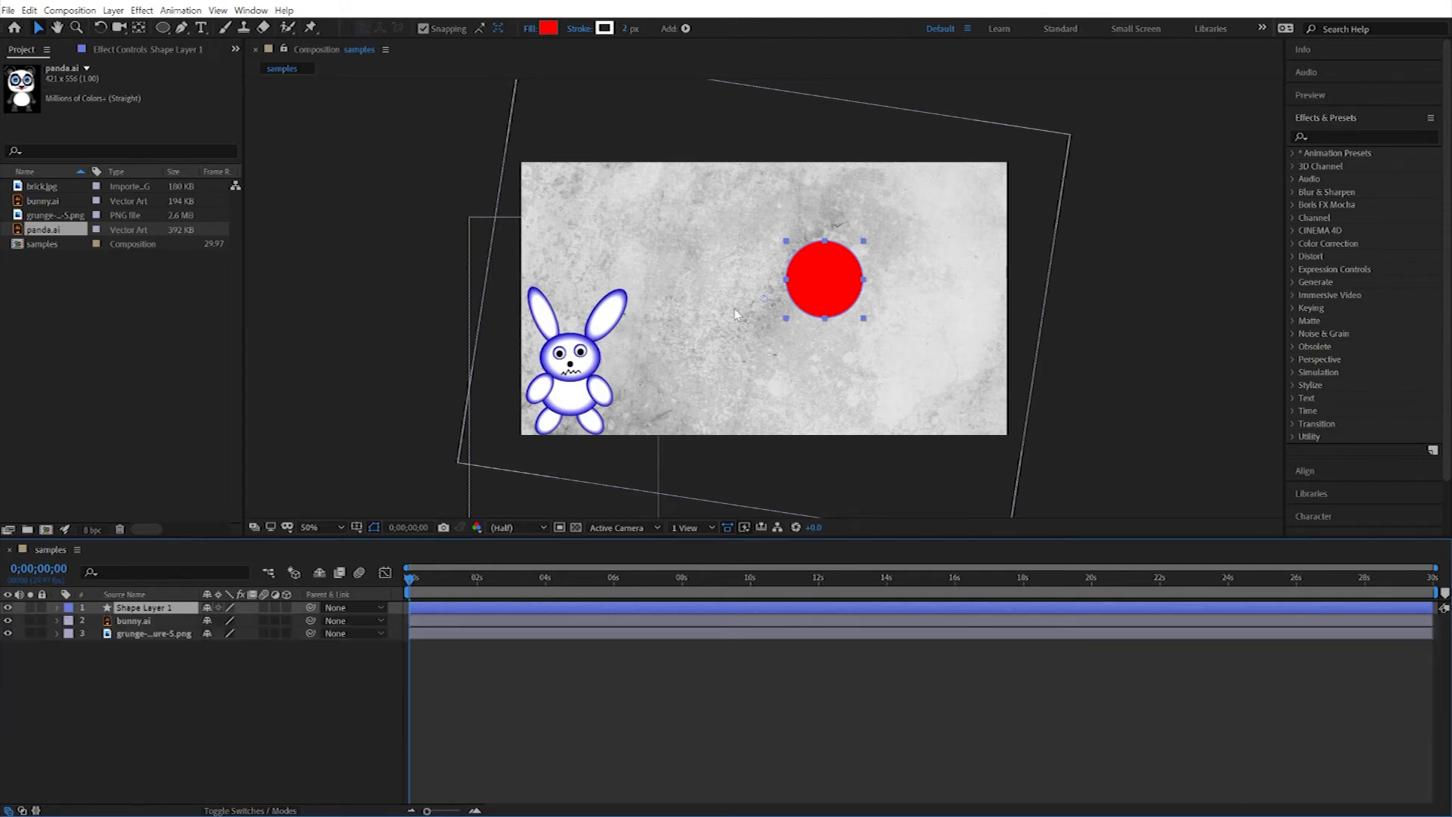
# Move the red circle down beside the bunny and pre-compose its shape layer as a new composition named circlecomp.
pyautogui.moveTo(846, 291); pyautogui.dragTo(680, 410)
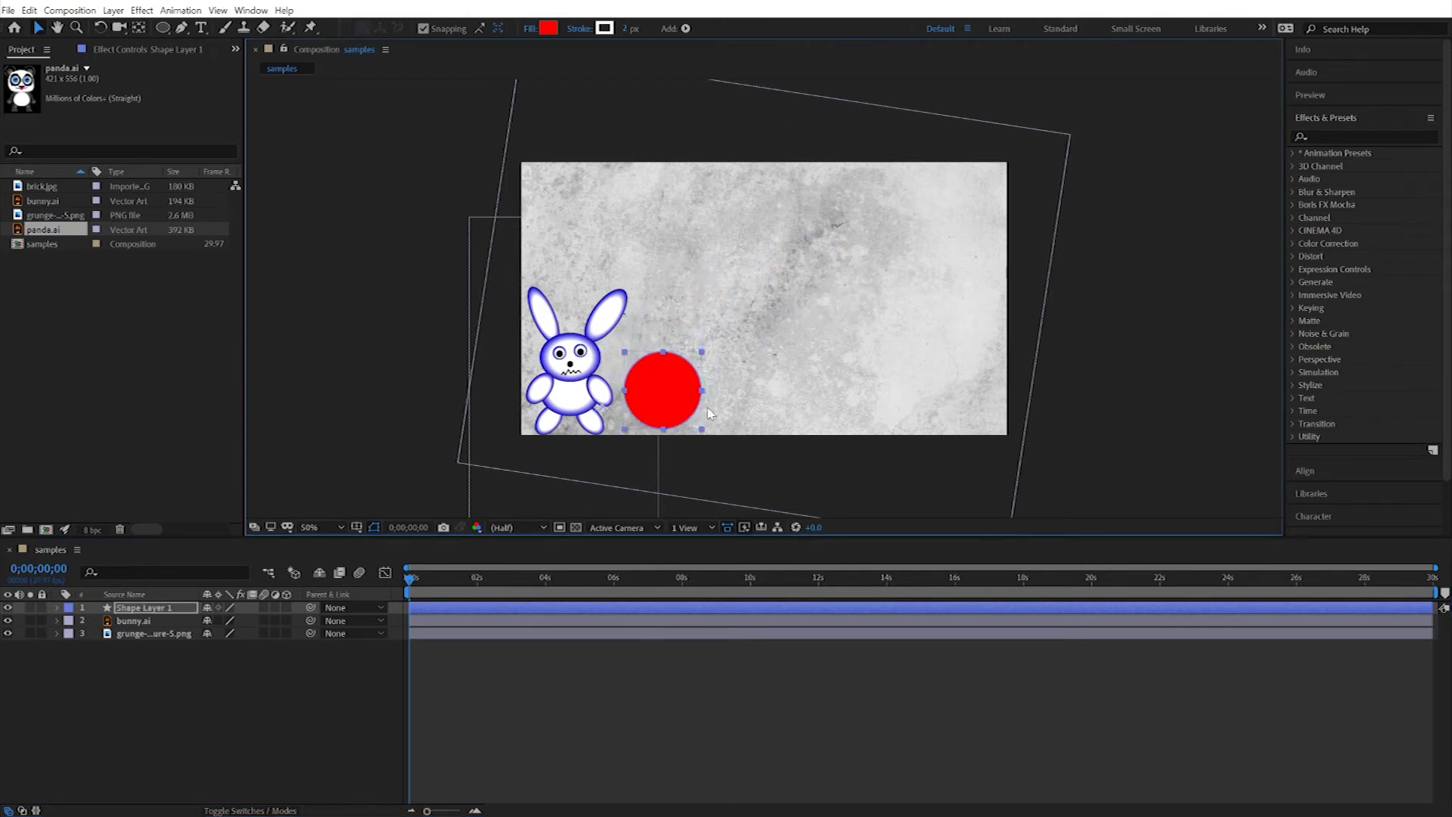
pyautogui.click(126, 609)
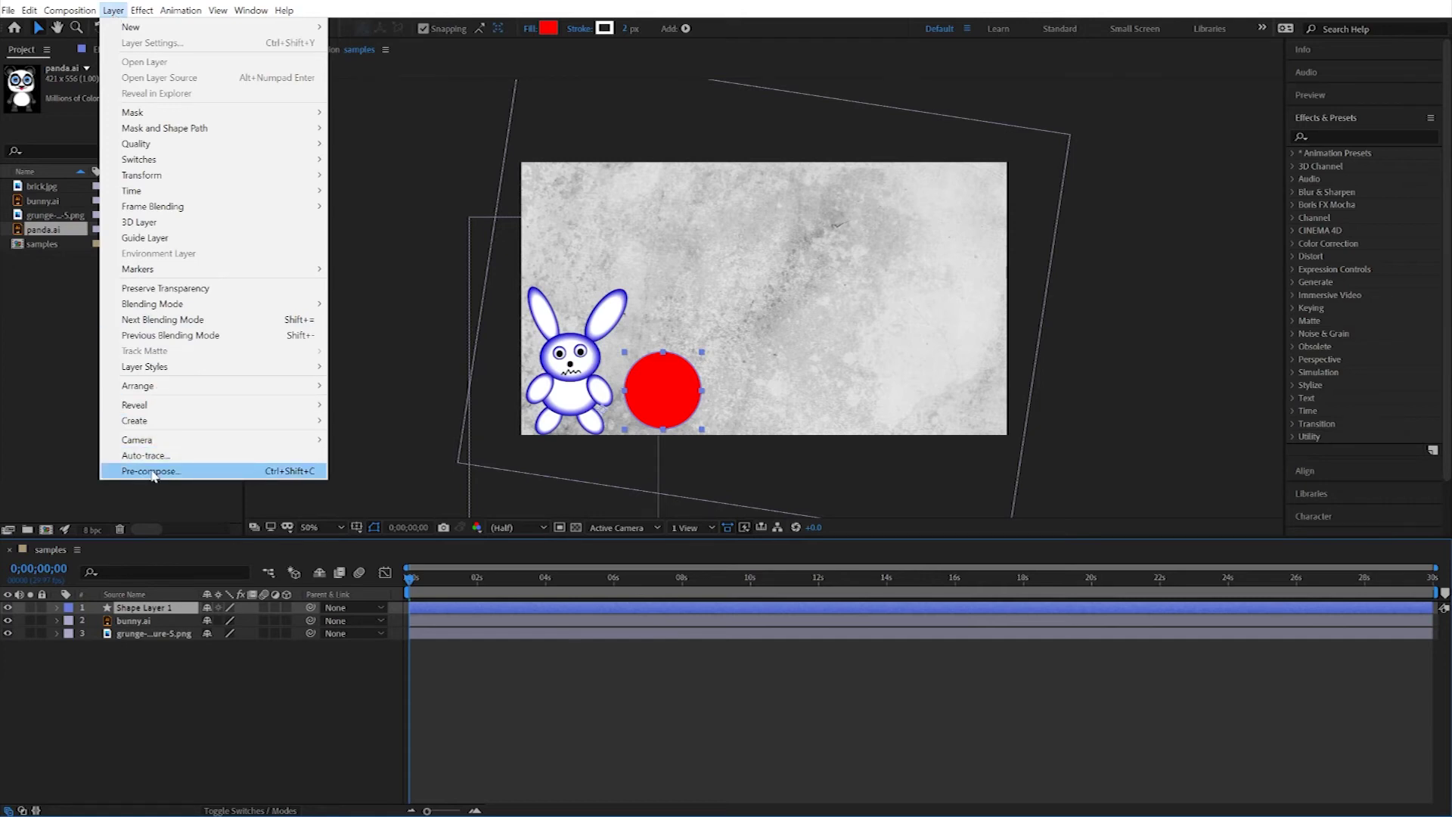
pyautogui.click(152, 471)
pyautogui.write('circle')
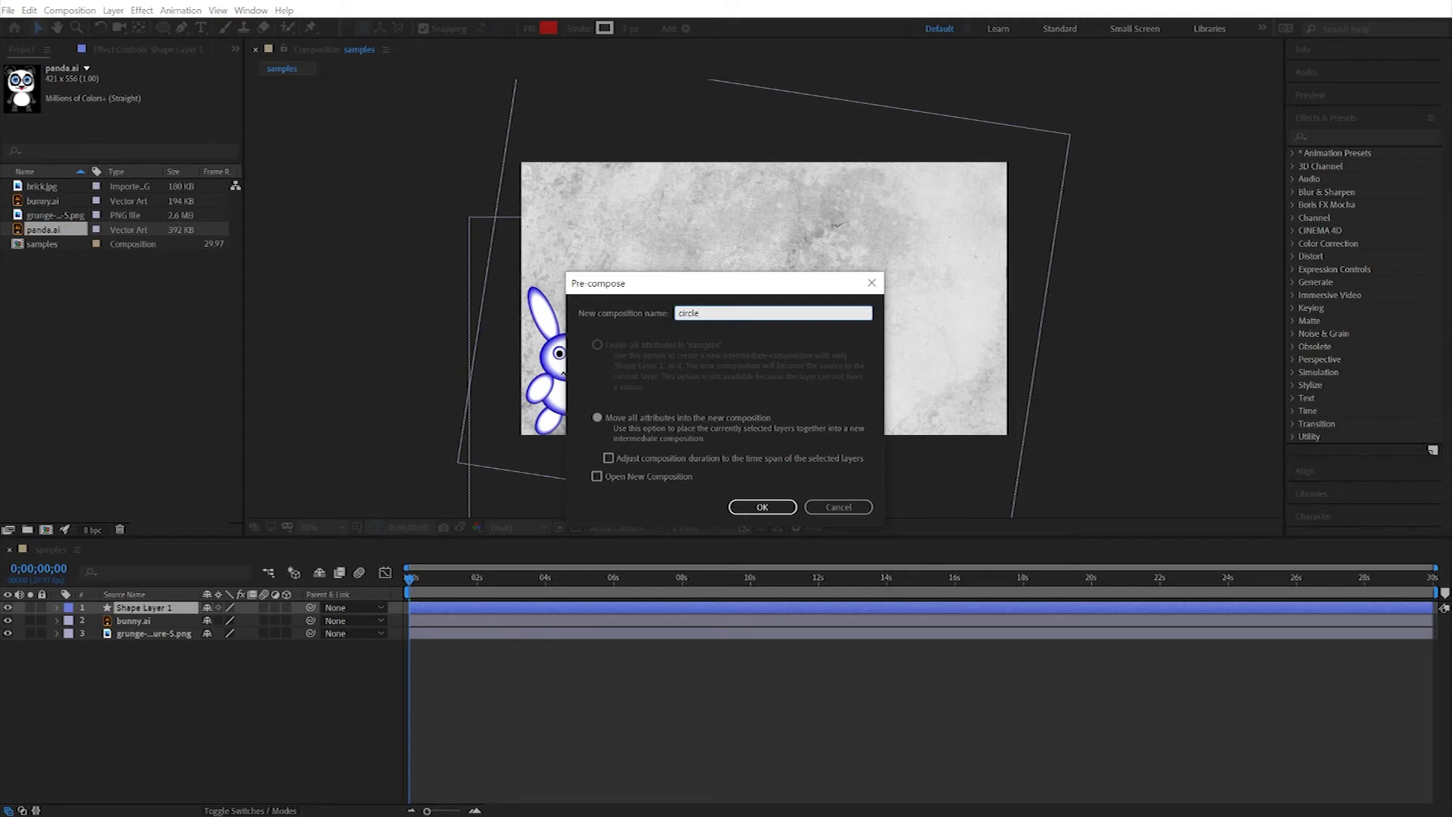
pyautogui.write('comp')
pyautogui.click(764, 505)
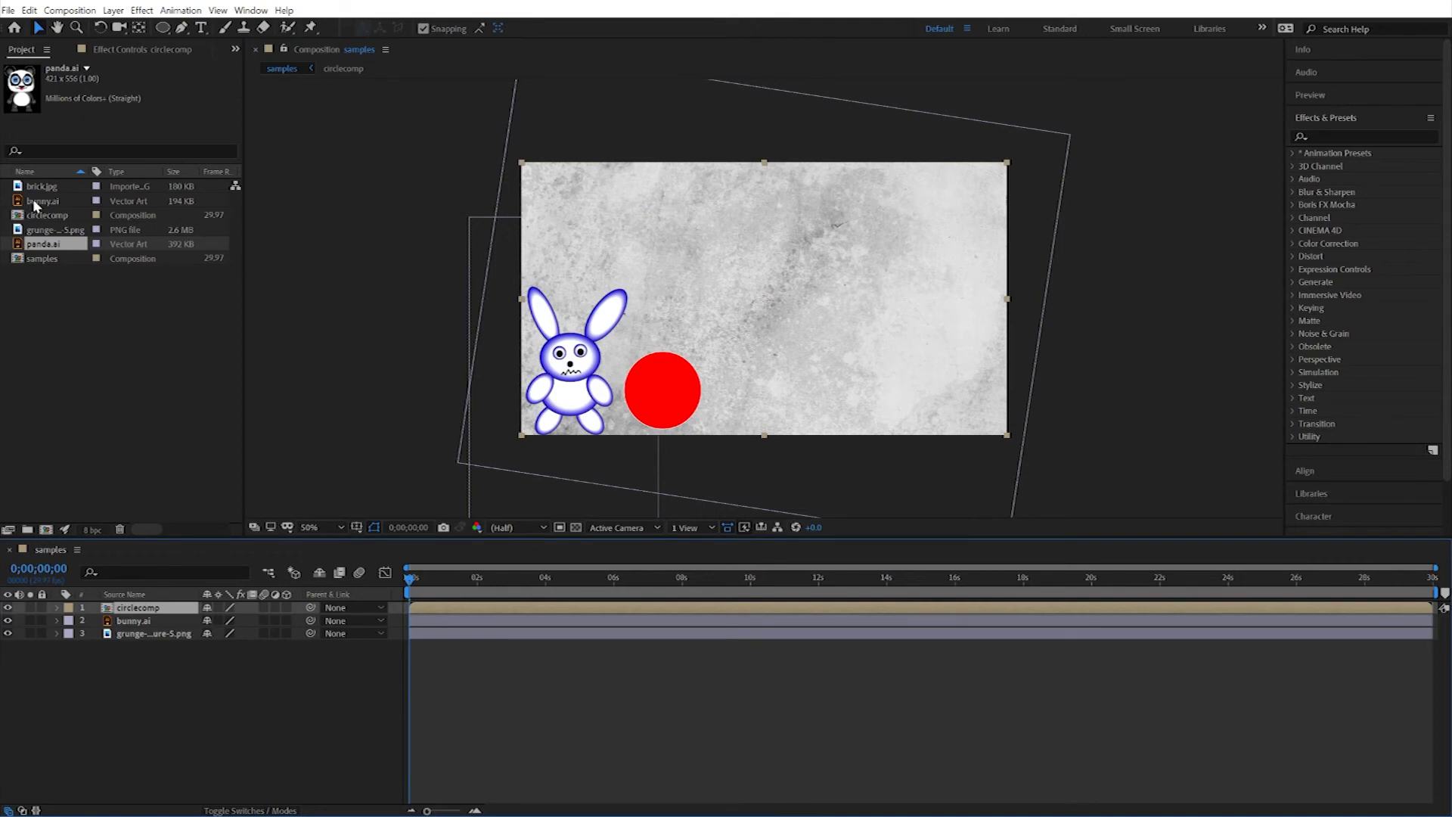
# Replace the circlecomp layer's source with panda.ai, undo the replacement and reselect the circle.
pyautogui.moveTo(42, 244); pyautogui.dragTo(125, 610)
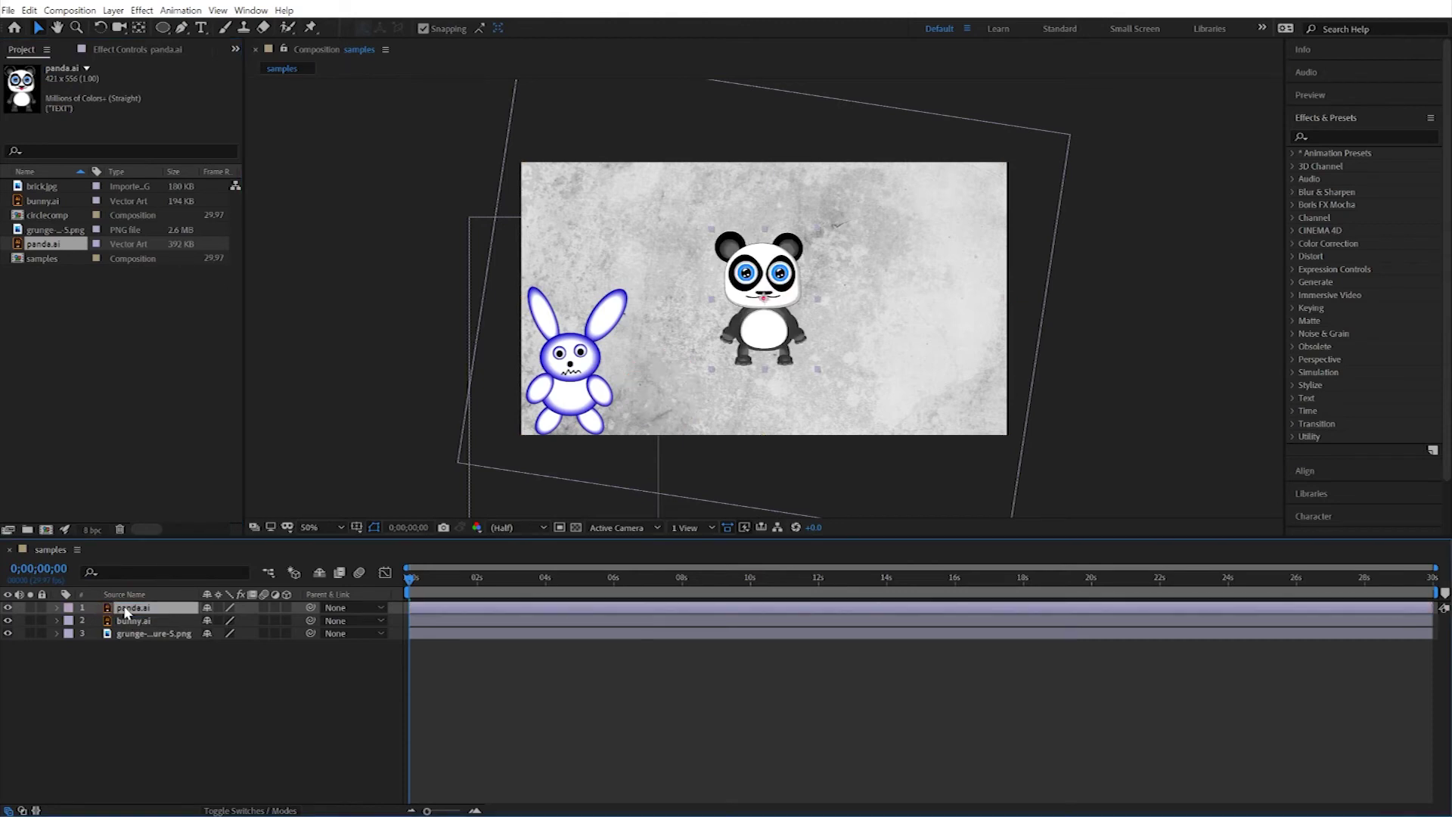
pyautogui.hotkey('ctrl', 'z')
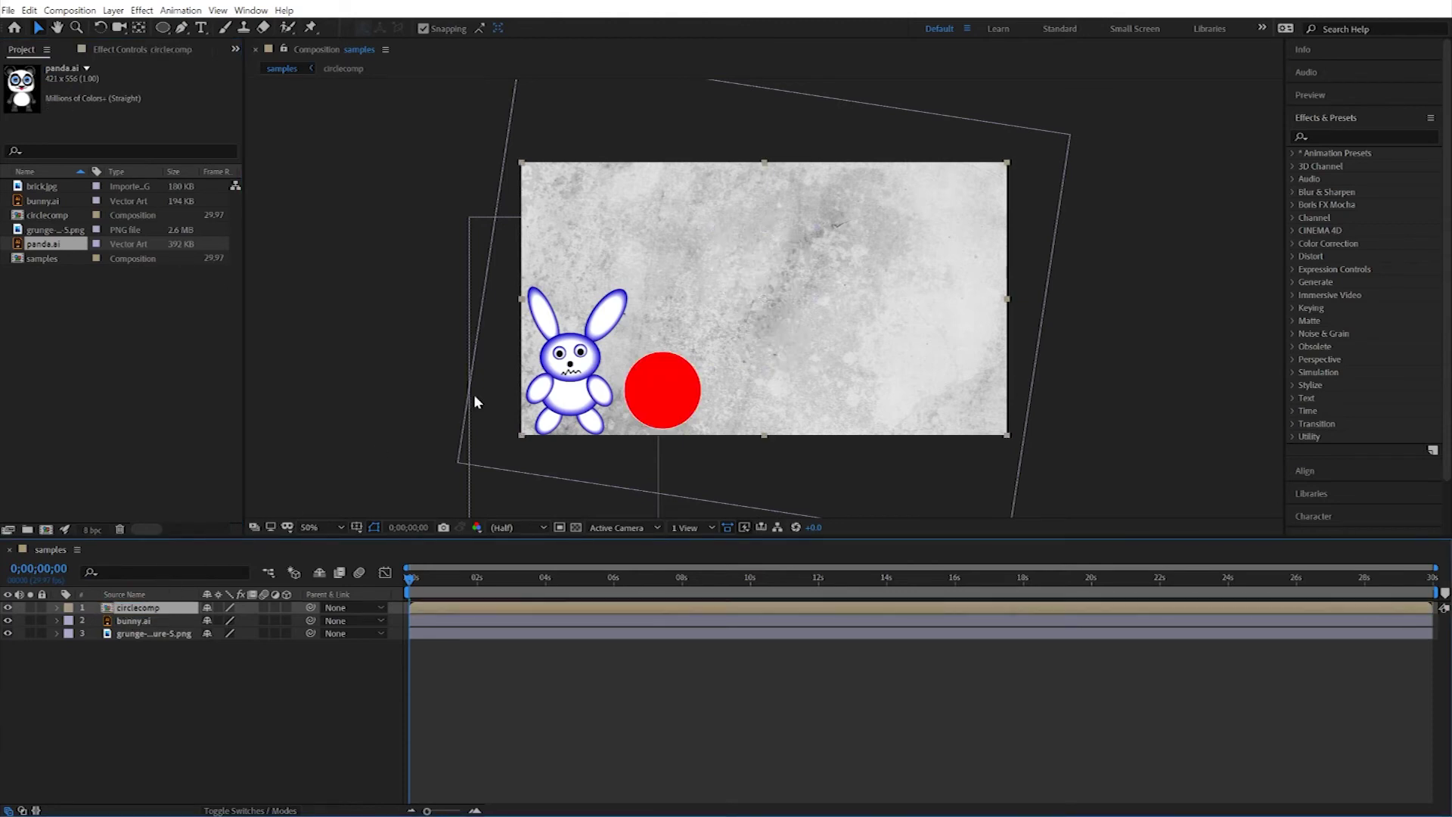
pyautogui.click(674, 388)
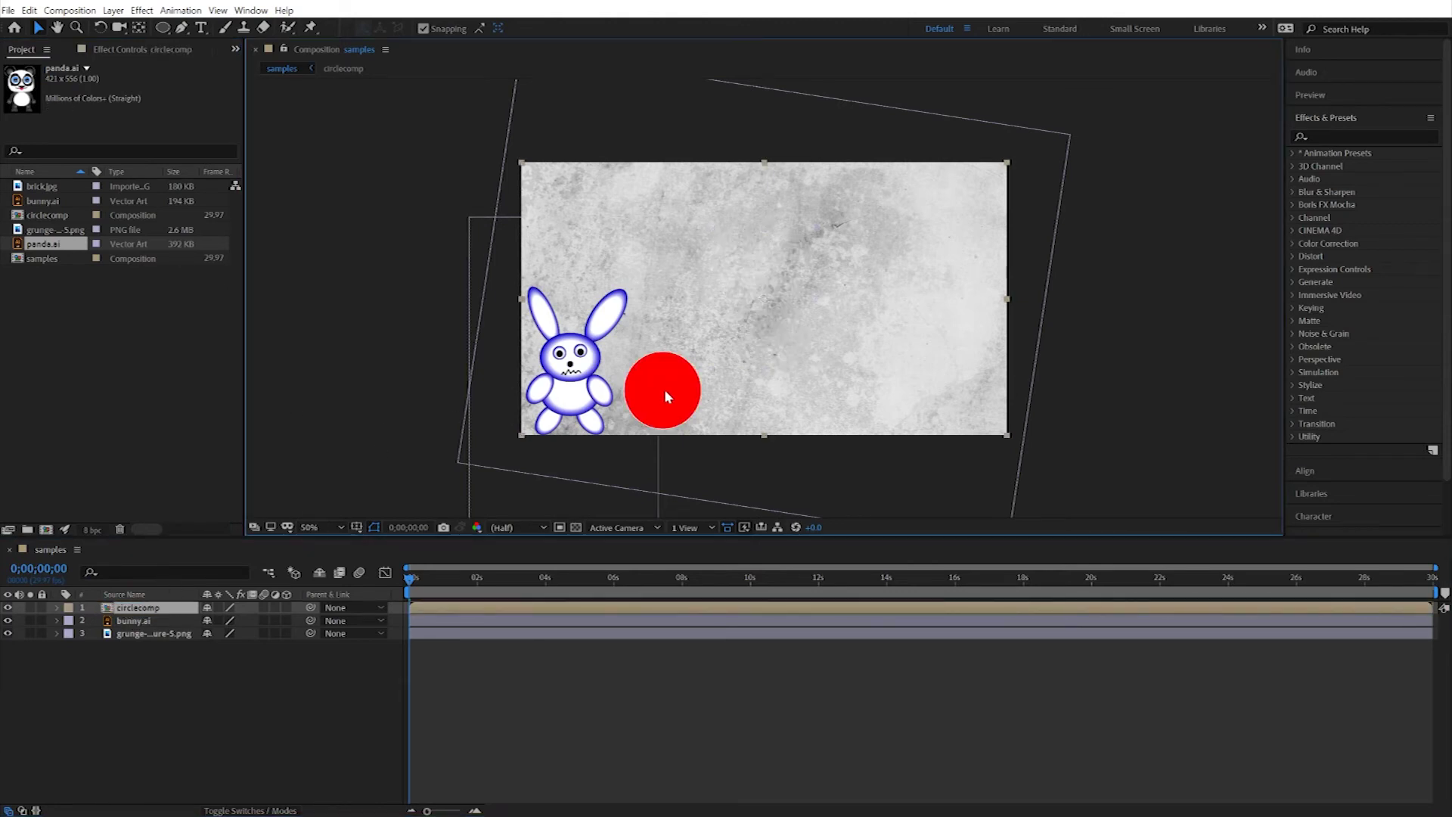
# Delete the bunny layer and move the circlecomp layer so the circle sits in the frame's lower-left corner.
pyautogui.click(147, 621)
pyautogui.press('Delete')
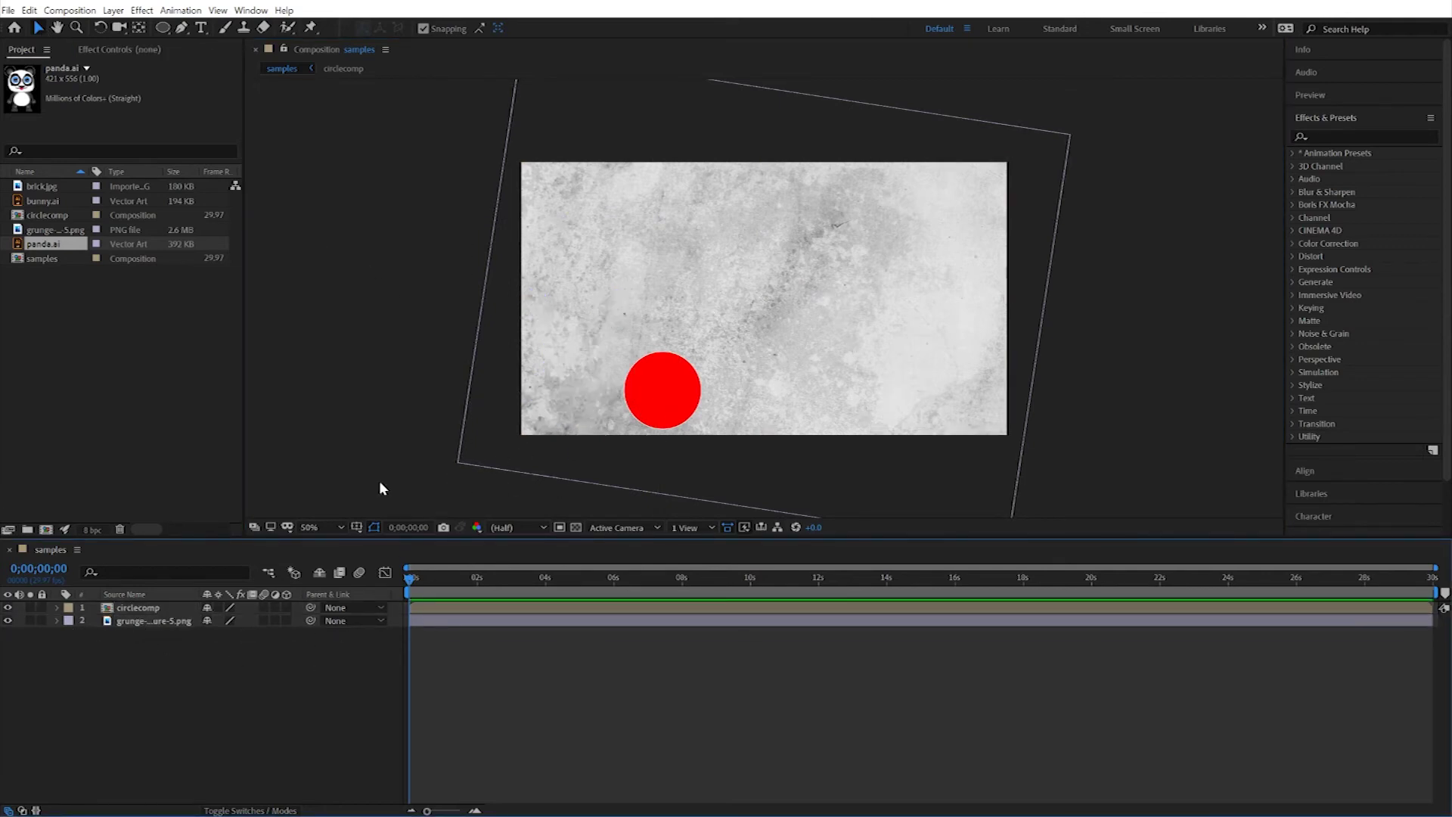
pyautogui.click(651, 396)
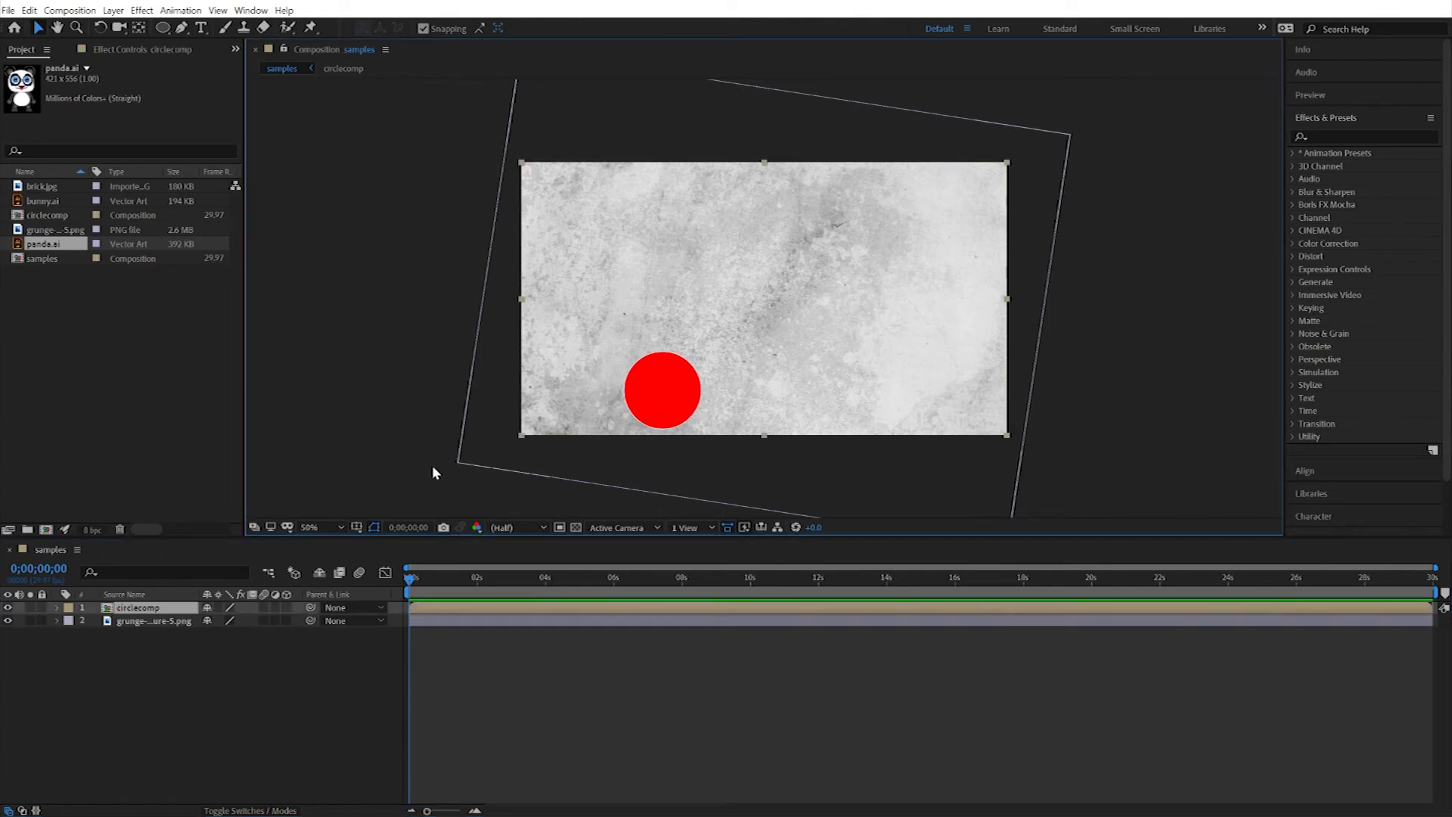
pyautogui.moveTo(660, 397); pyautogui.dragTo(561, 394)
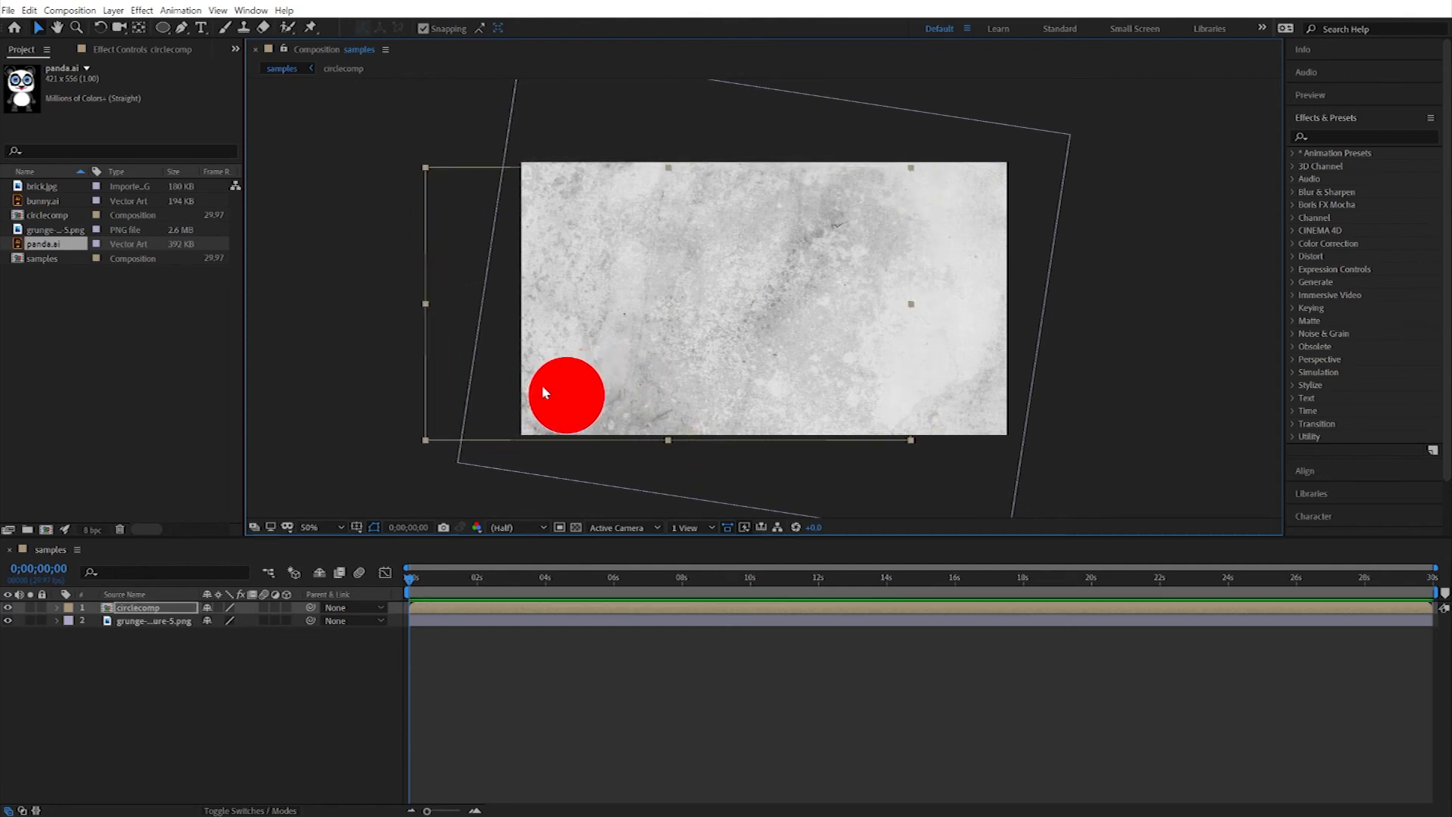
# Move the circlecomp layer's anchor point to the red circle's center.
pyautogui.click(139, 27)
pyautogui.moveTo(673, 307); pyautogui.dragTo(563, 398)
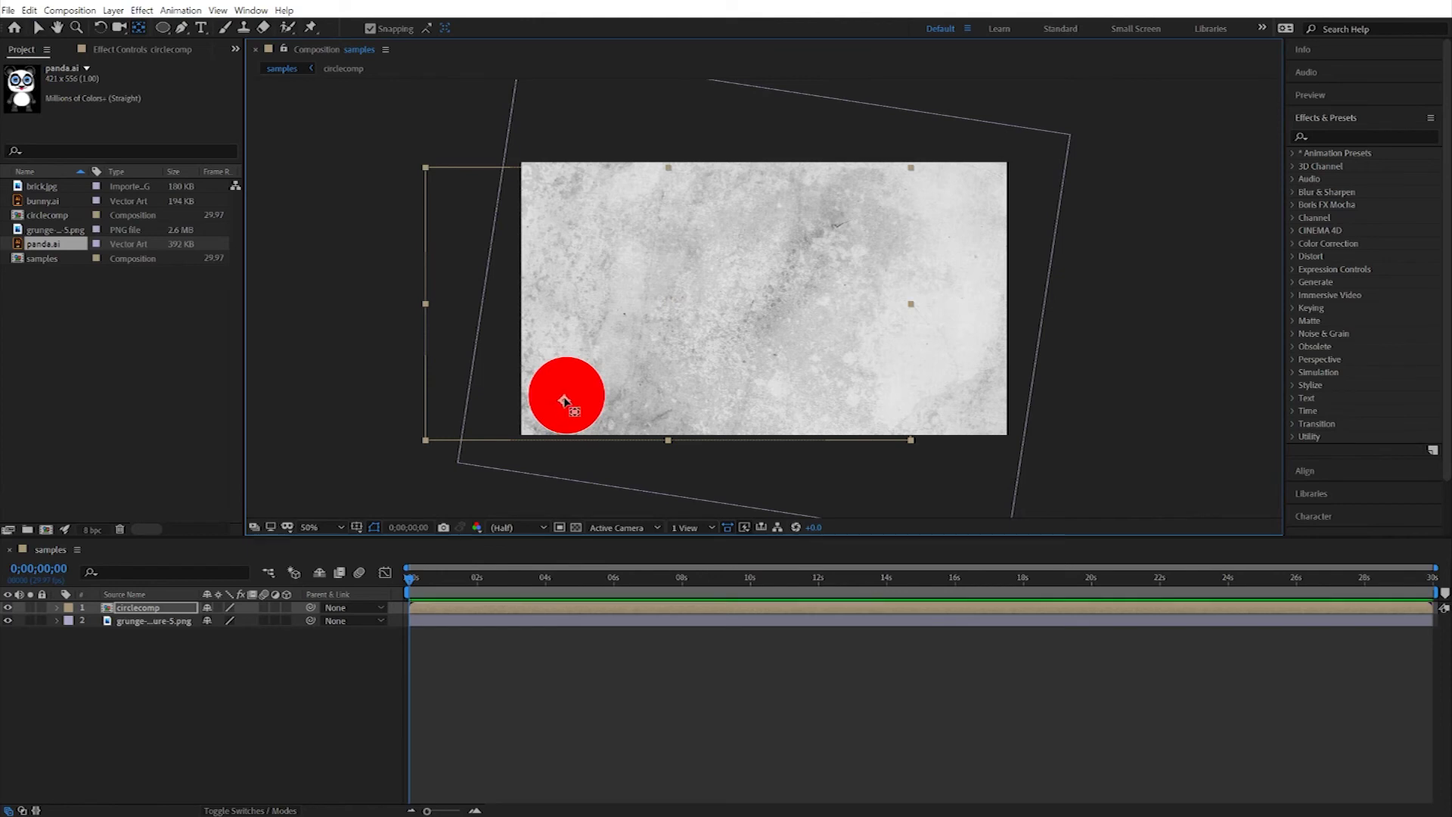
pyautogui.click(37, 27)
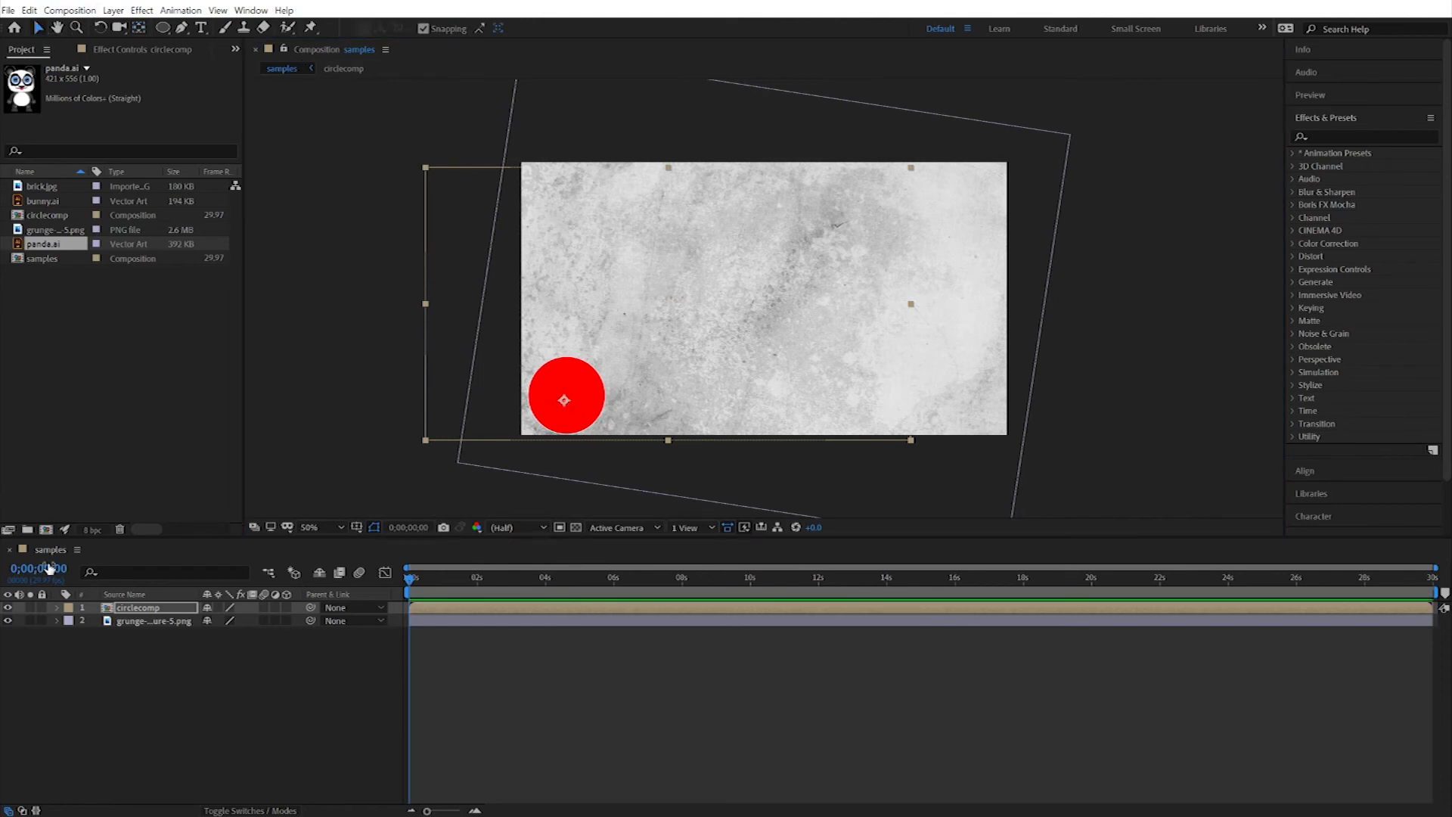
# Keyframe the circlecomp layer's position from the frame's lower-left corner at 0;00;00;00 to its lower-right corner at 0;00;01;29.
pyautogui.click(55, 607)
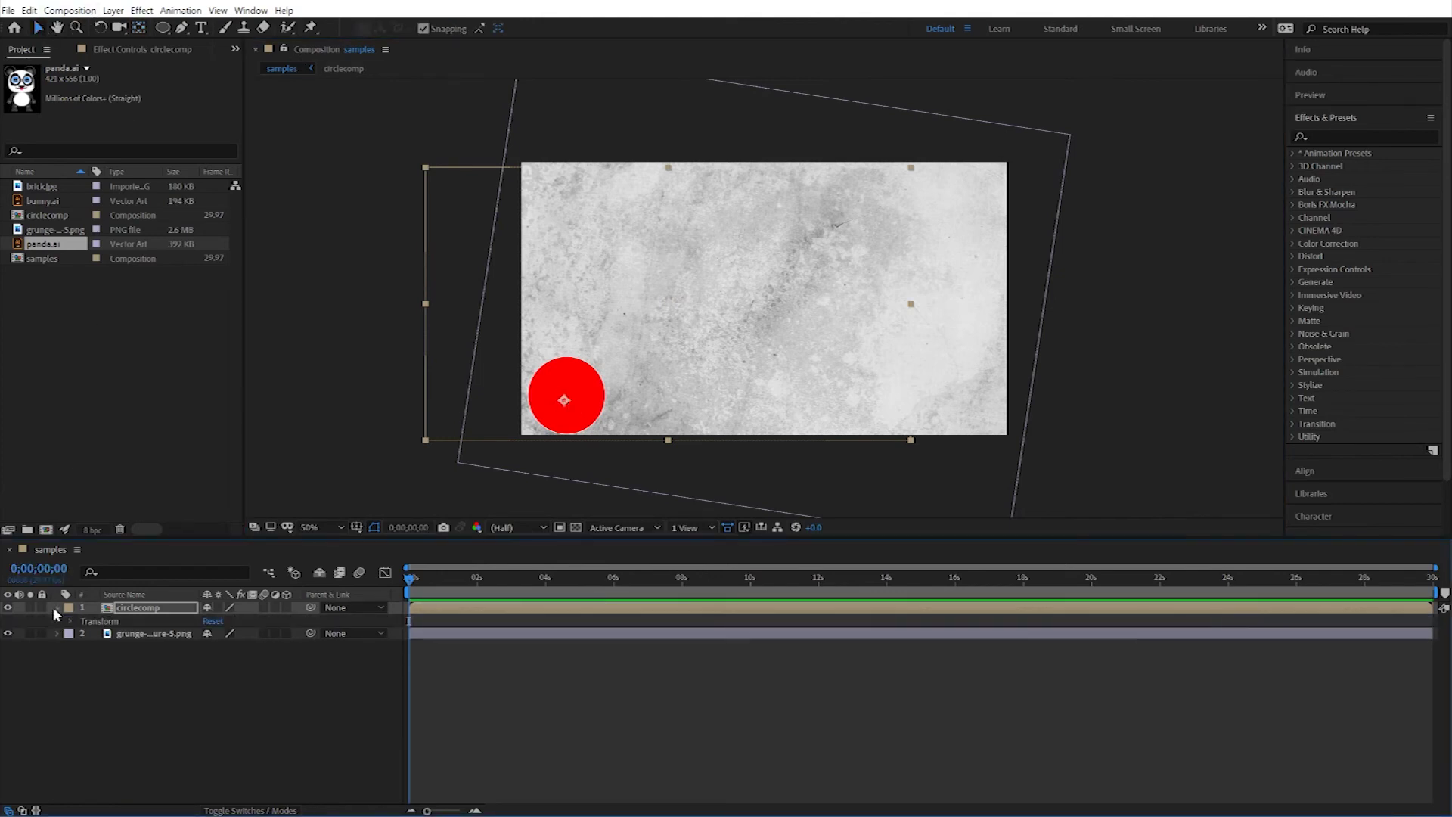
pyautogui.click(55, 607)
pyautogui.press('p')
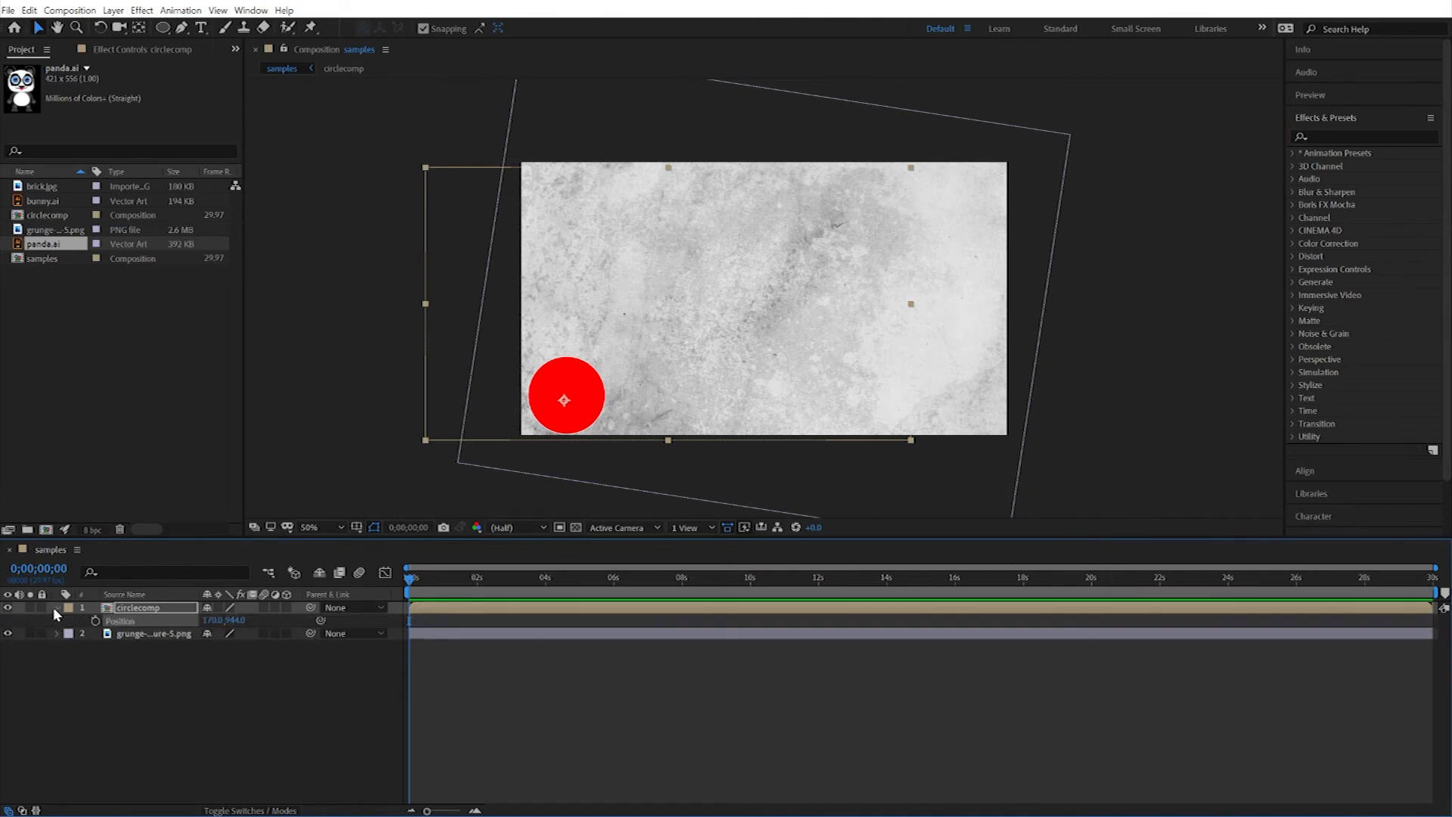
pyautogui.click(96, 620)
pyautogui.moveTo(409, 578); pyautogui.dragTo(476, 578)
pyautogui.moveTo(585, 401); pyautogui.dragTo(985, 404)
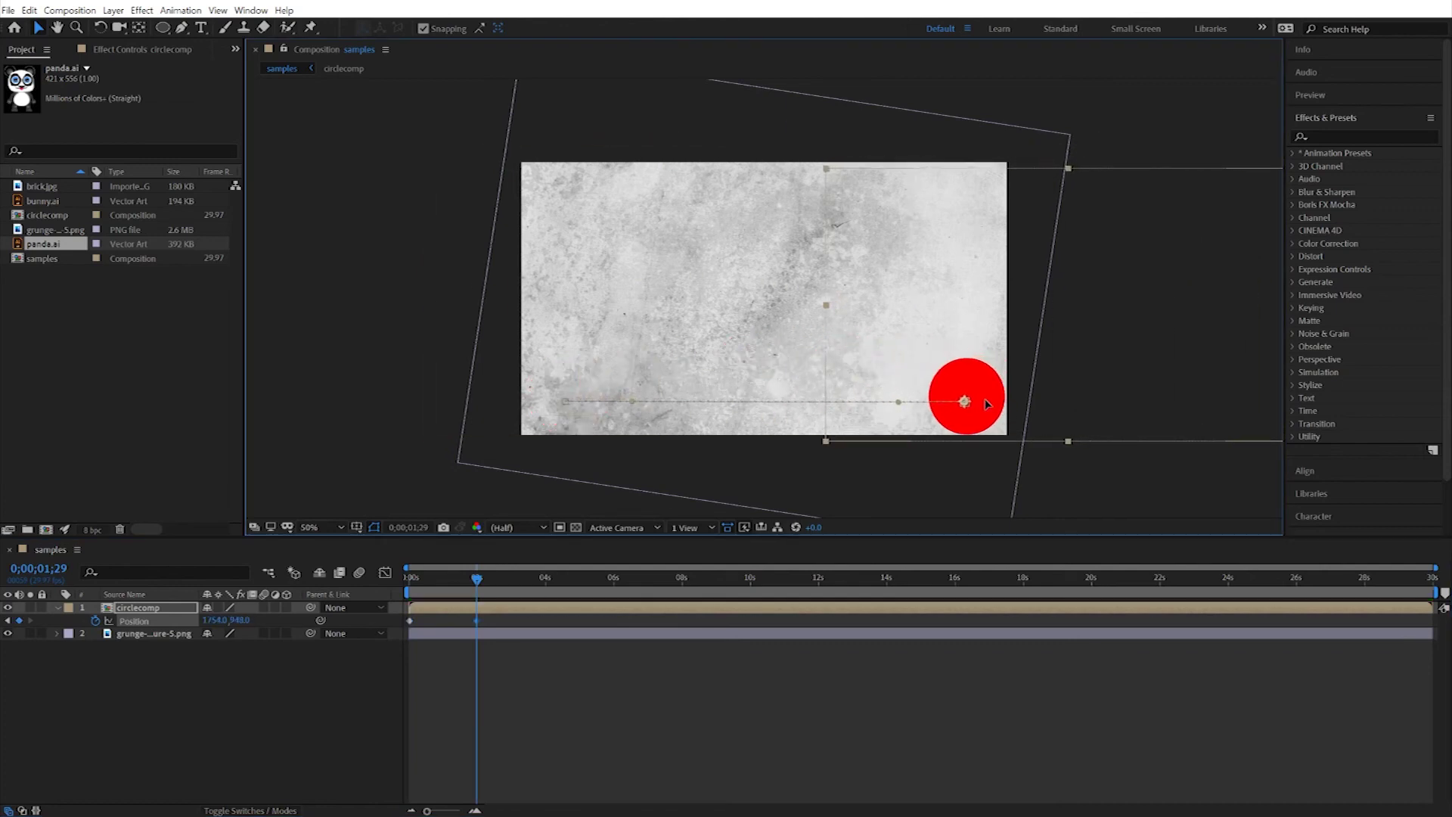
# Add a position keyframe near the frame's top center at 0;00;00;26, adjust its motion path handle and preview the circle's arc.
pyautogui.moveTo(476, 579); pyautogui.dragTo(439, 580)
pyautogui.moveTo(758, 372); pyautogui.dragTo(769, 178)
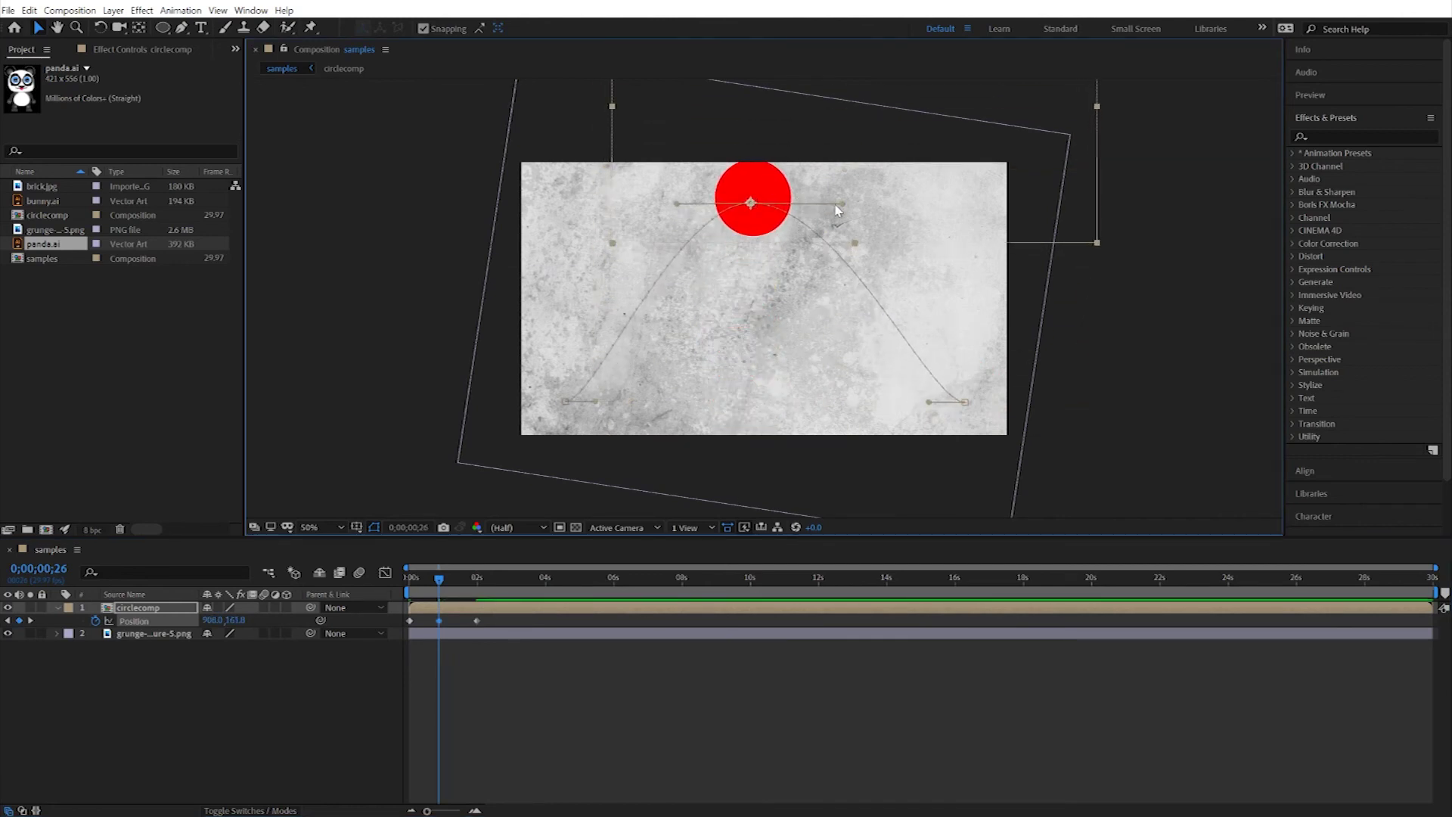
pyautogui.moveTo(841, 204); pyautogui.dragTo(757, 205)
pyautogui.press('space')
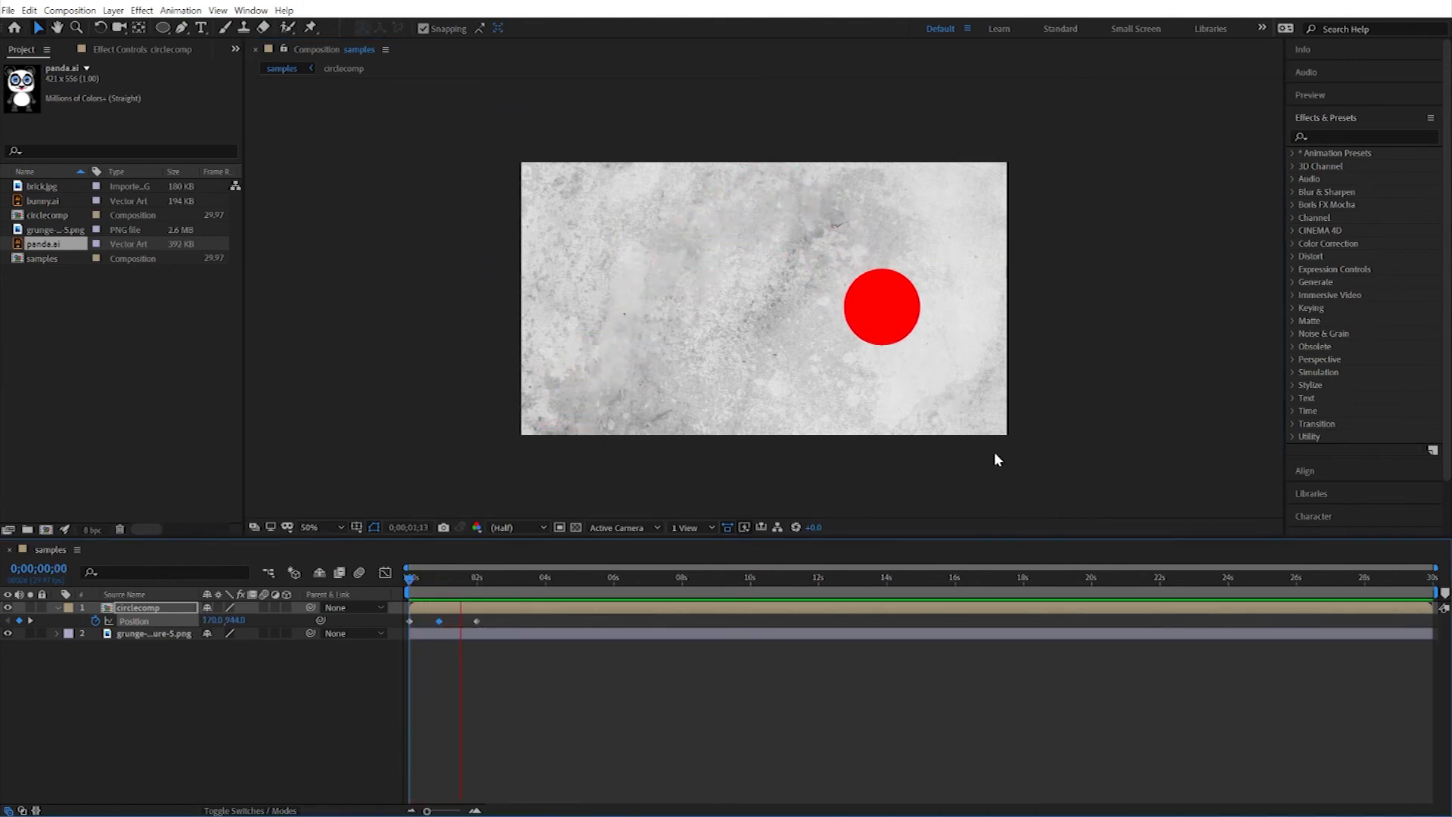
pyautogui.press('space')
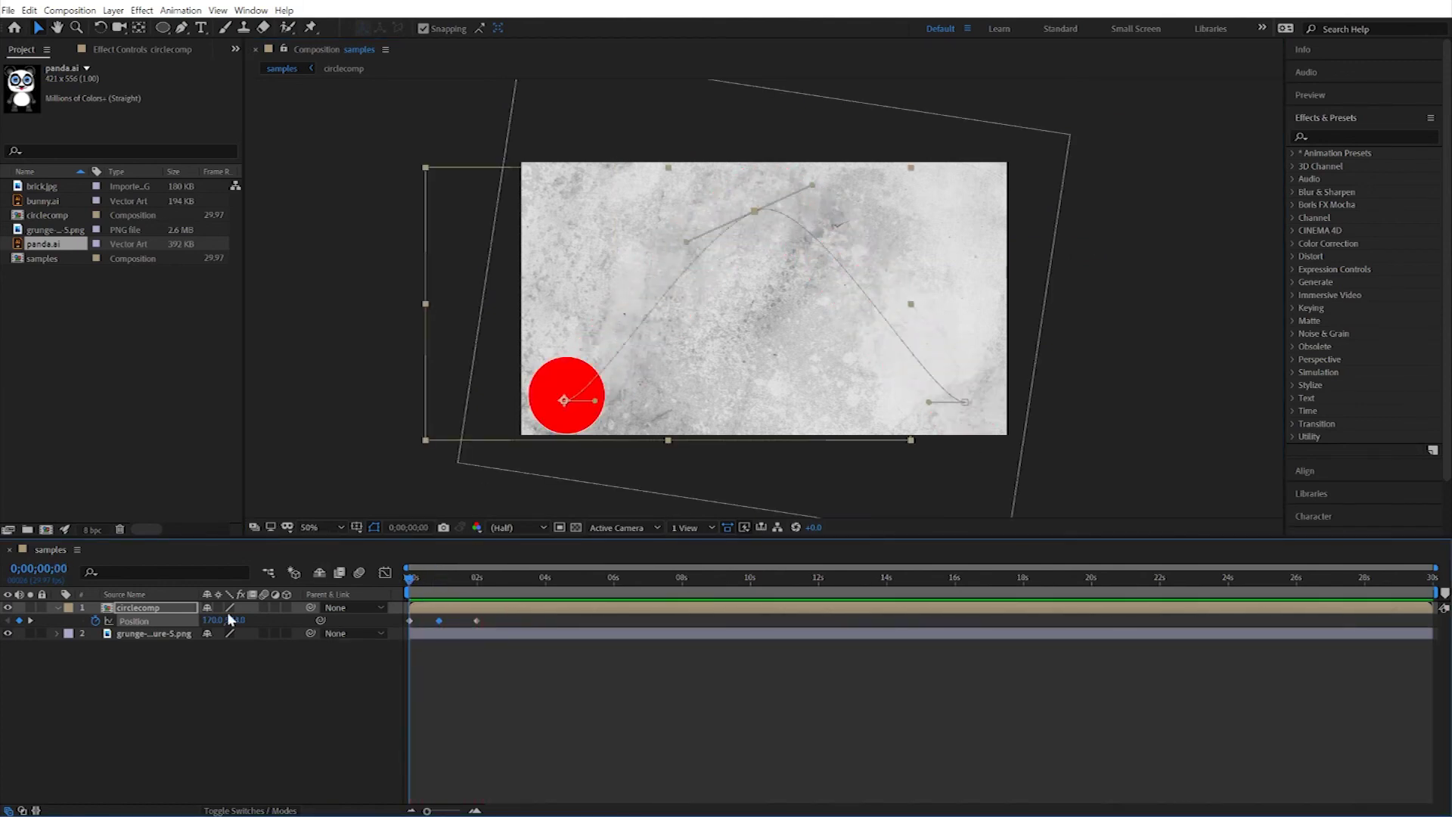
# Replace the animated circlecomp layer's source with panda.ai and preview the animation.
pyautogui.click(58, 608)
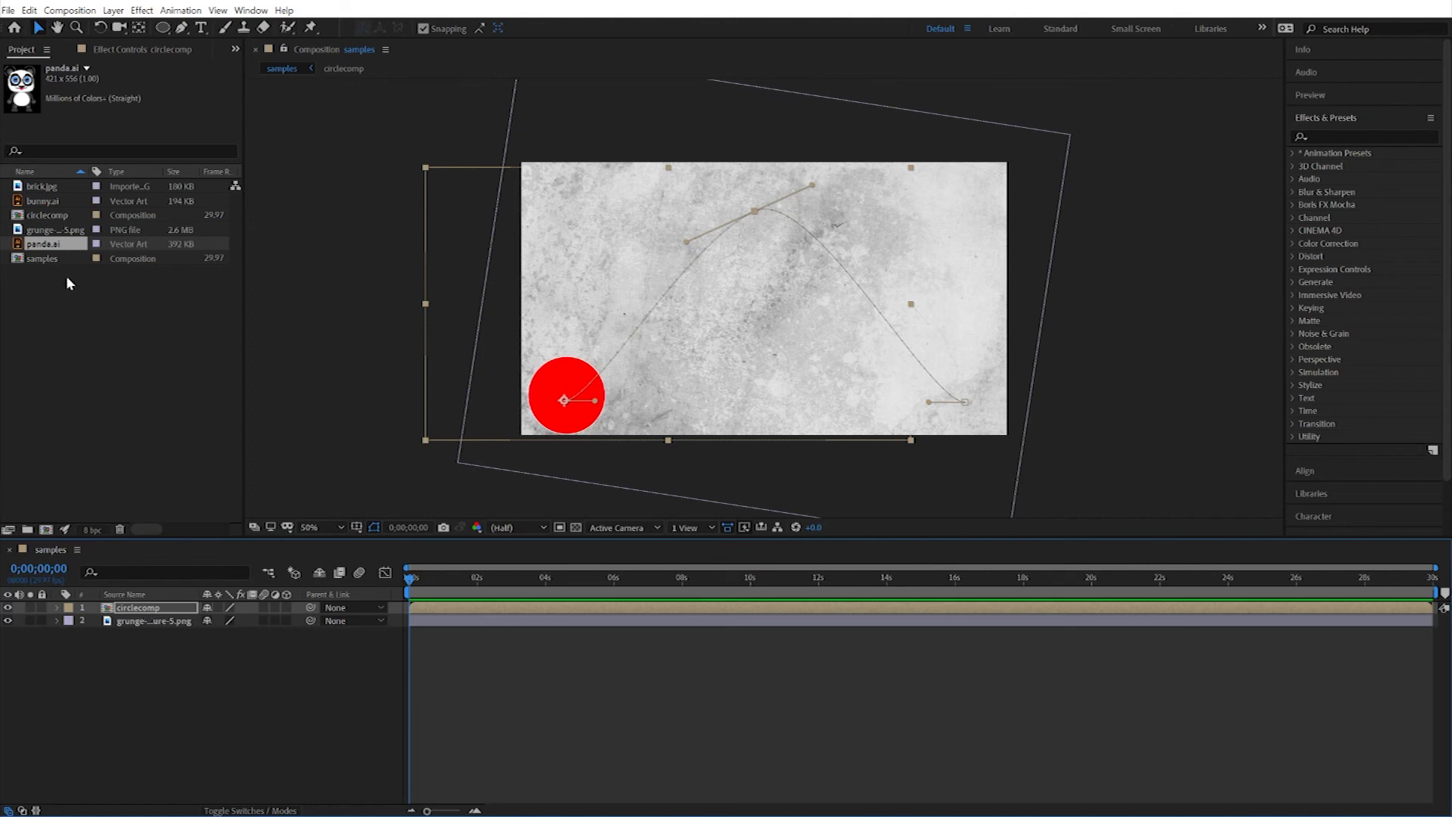
pyautogui.moveTo(41, 250); pyautogui.dragTo(123, 613)
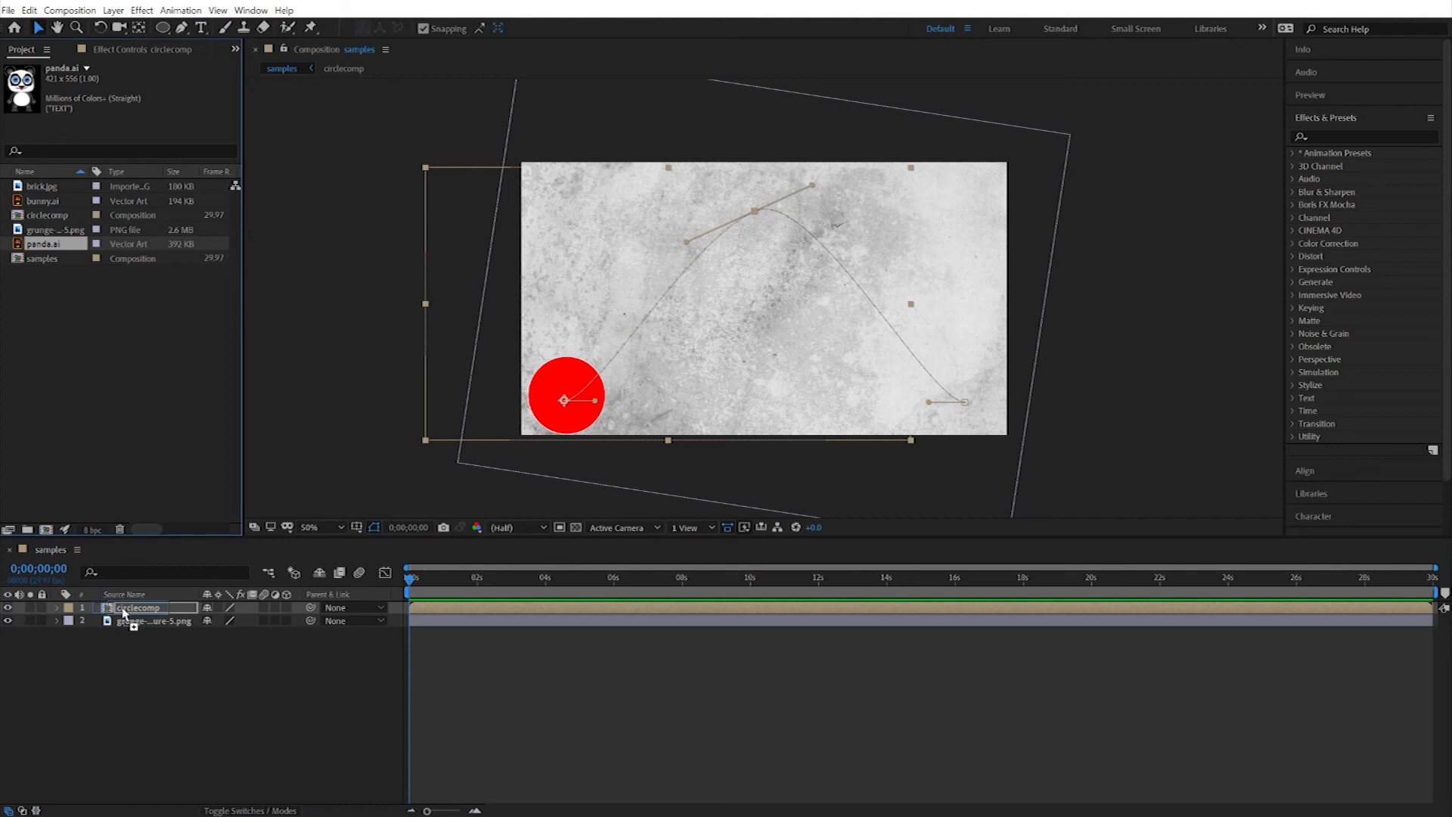
pyautogui.moveTo(123, 613); pyautogui.dragTo(123, 613)
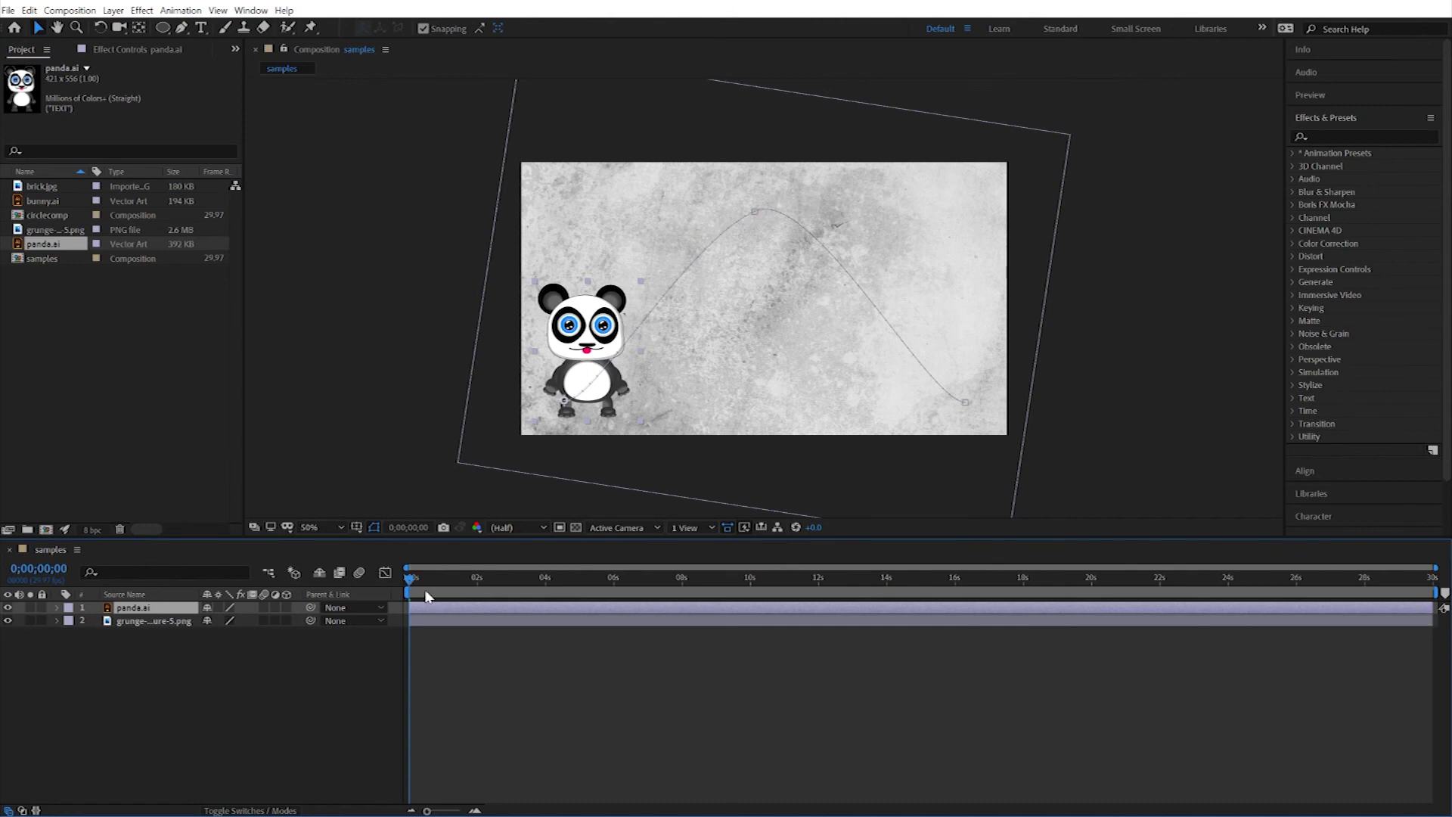
pyautogui.press('space')
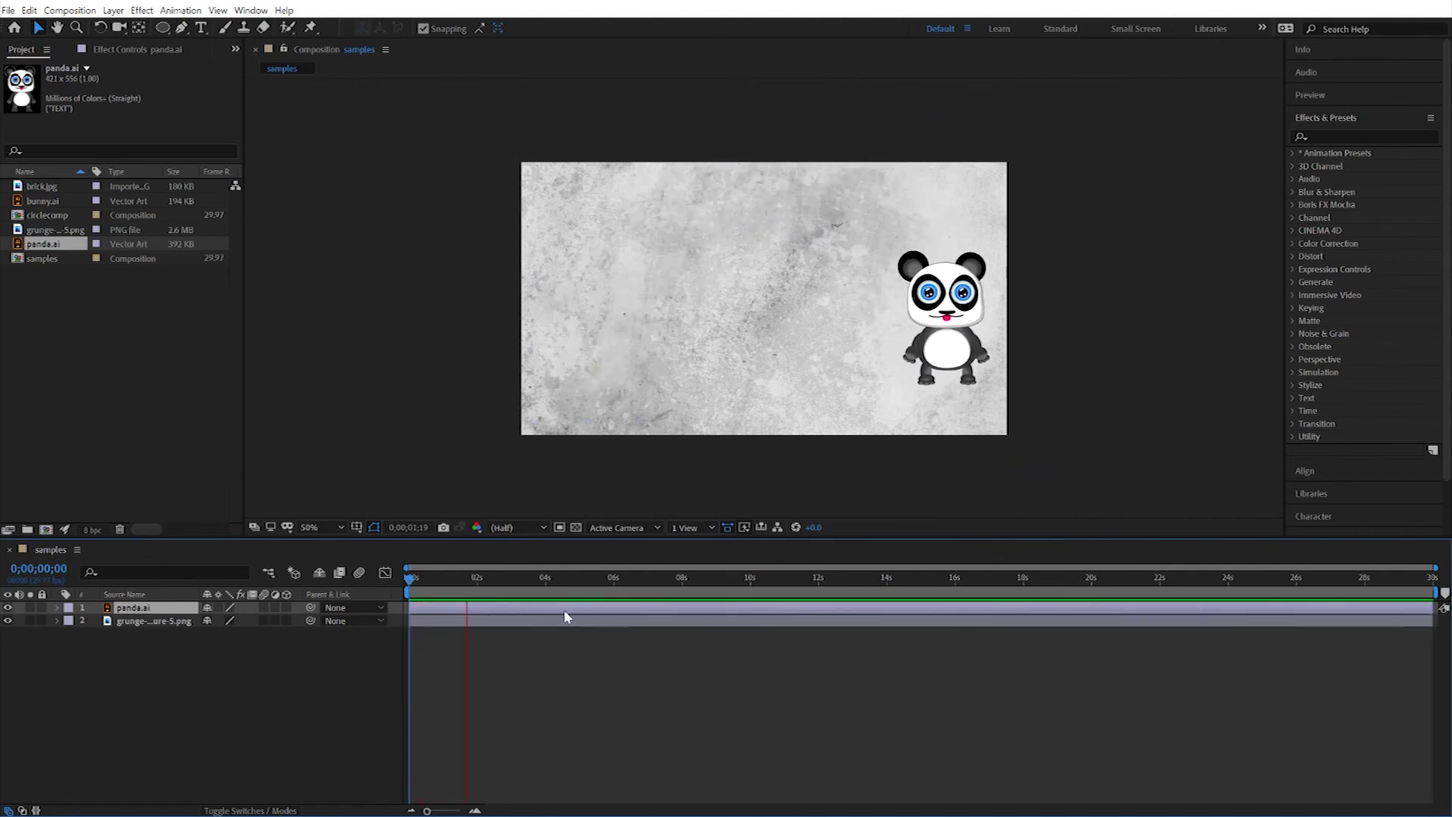
pyautogui.press('space')
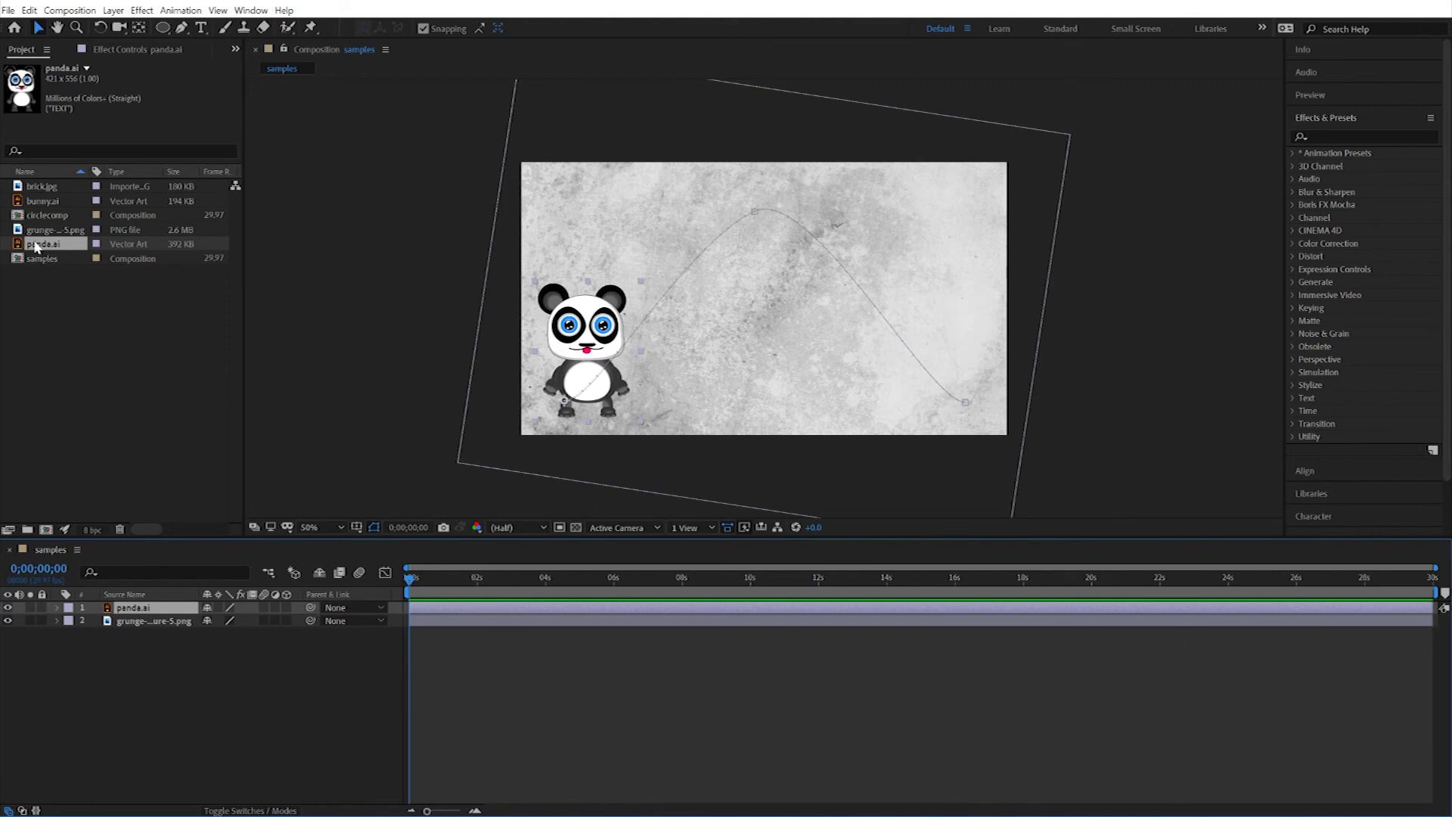
pyautogui.click(111, 368)
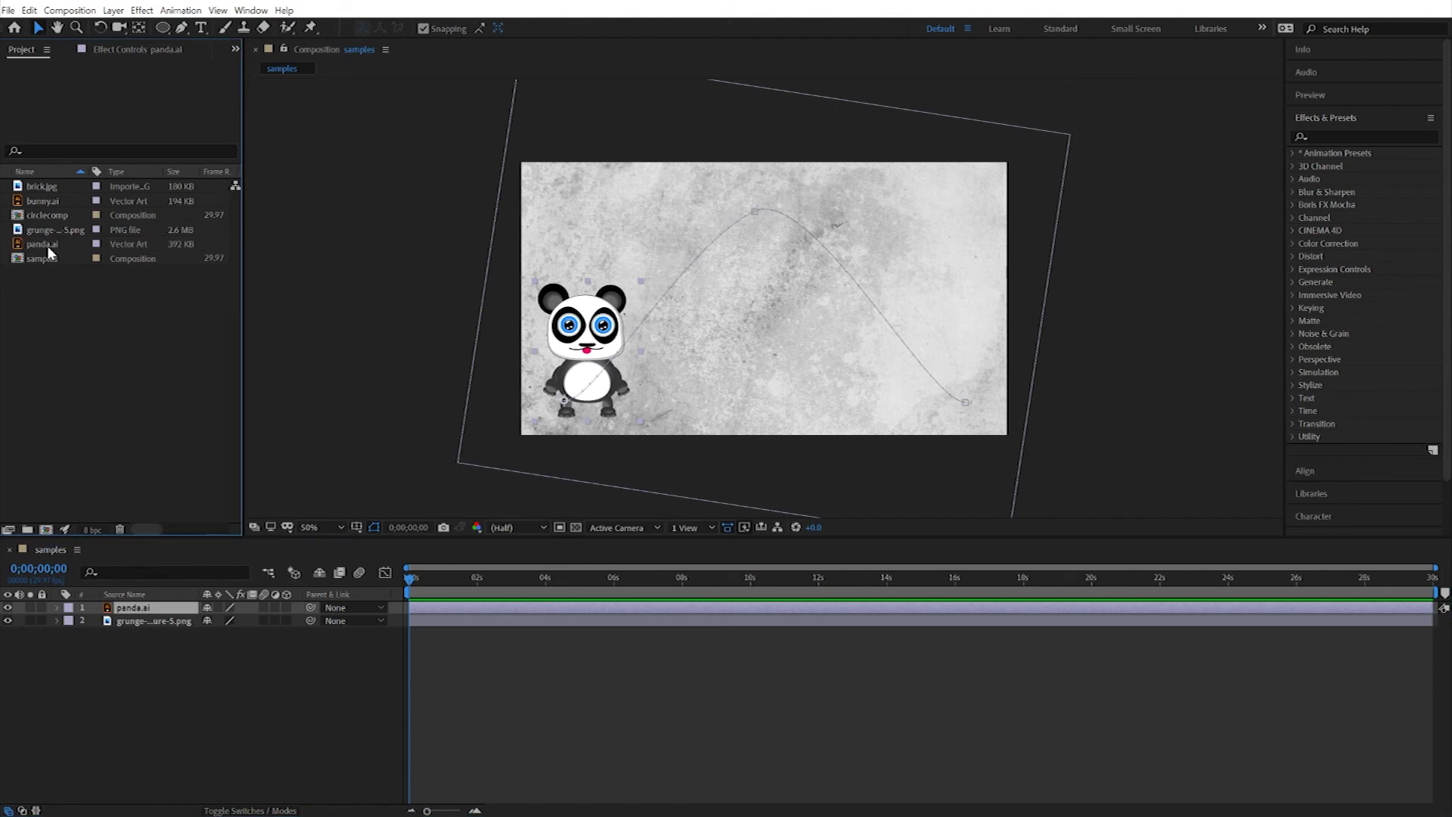
pyautogui.click(47, 246)
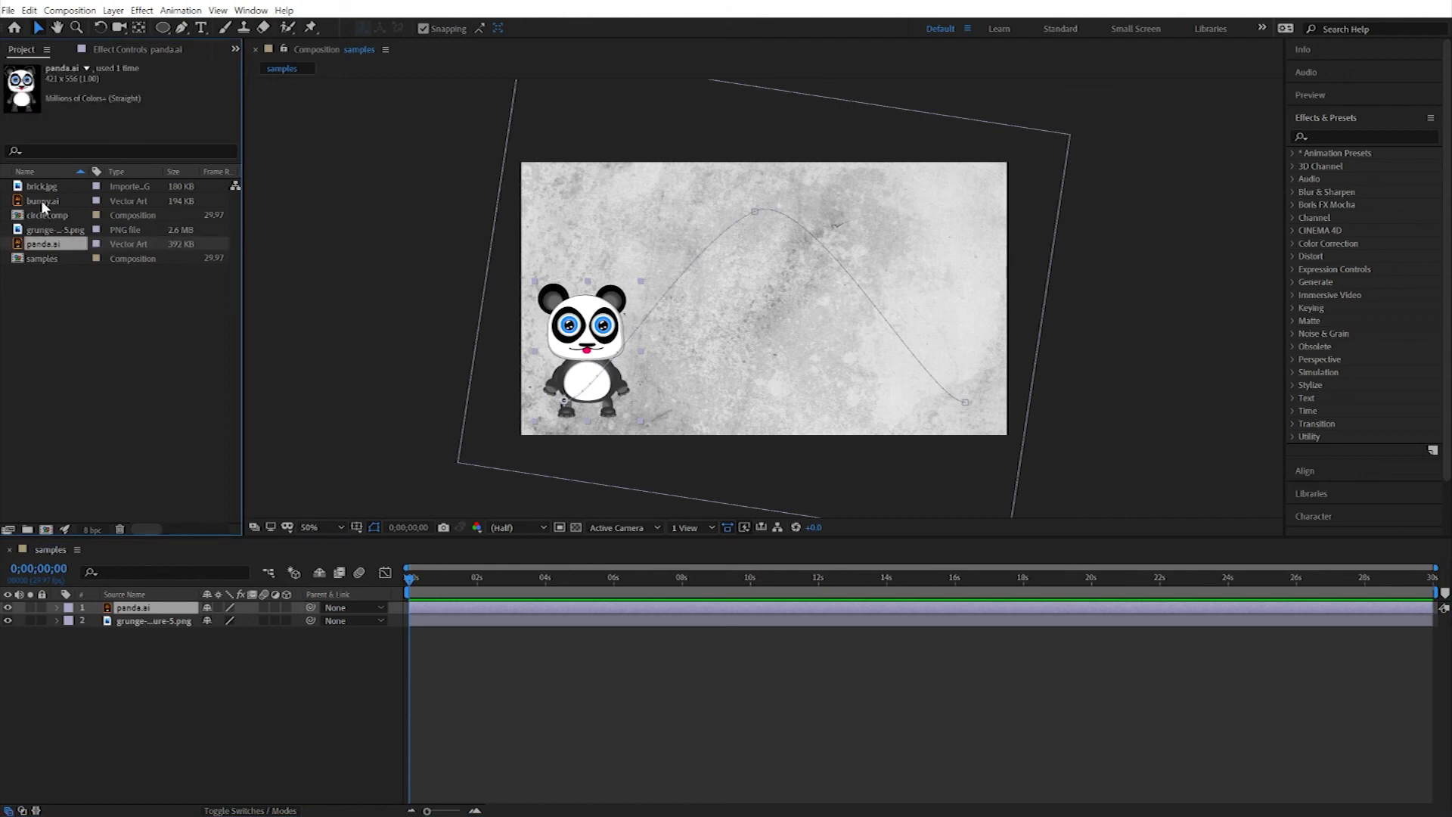